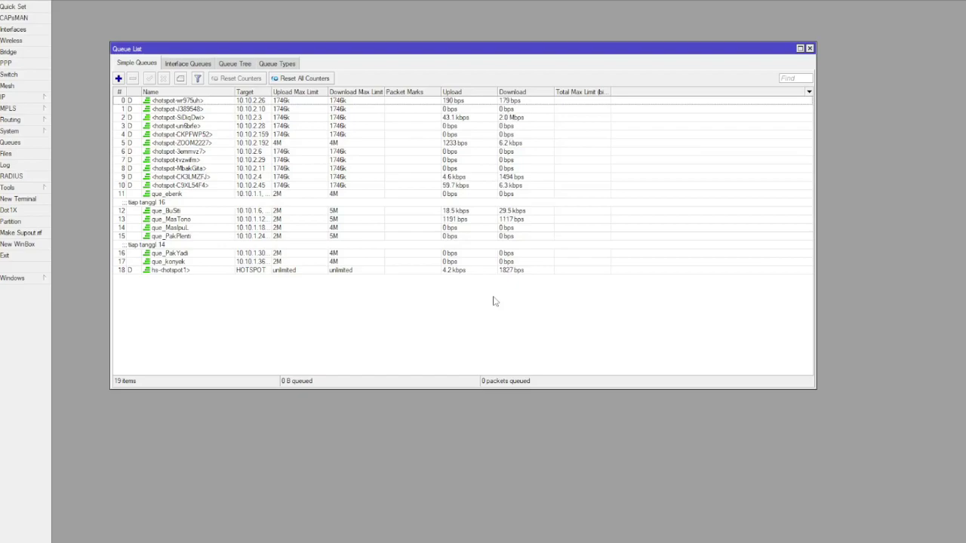
Open the hotspot user profiles and inspect the ZOOM-CLASROOM profile's rate limit, closing it without changes
{"action": "left_click", "coordinate": [37, 98]}
{"action": "left_click", "coordinate": [99, 204]}
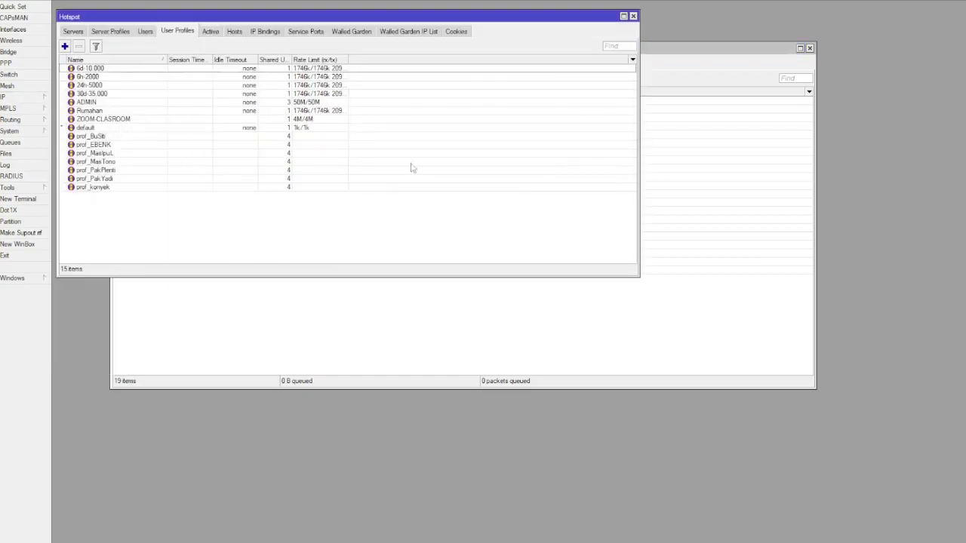
{"action": "left_click", "coordinate": [138, 121]}
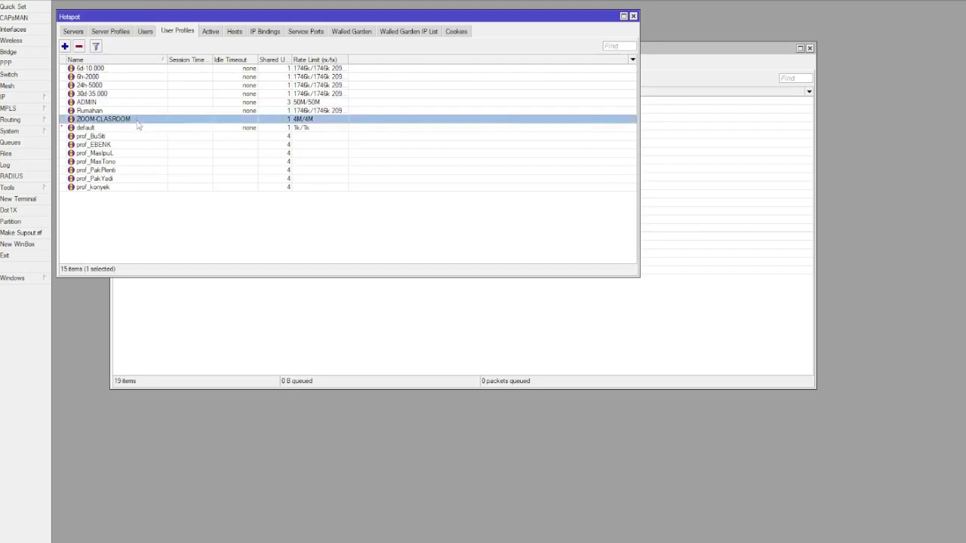
{"action": "double_click", "coordinate": [222, 123]}
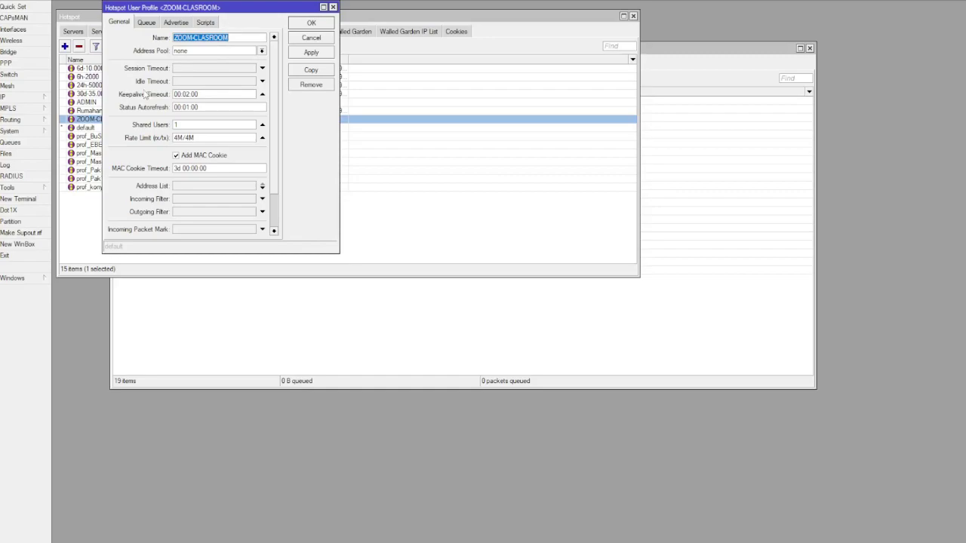
{"action": "left_click_drag", "start_coordinate": [247, 5], "coordinate": [317, 125]}
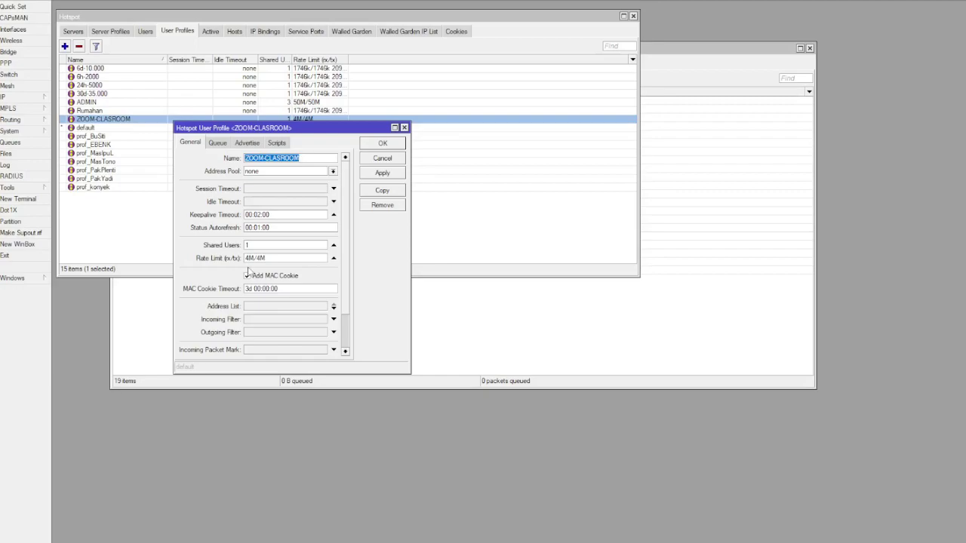
{"action": "left_click", "coordinate": [398, 160]}
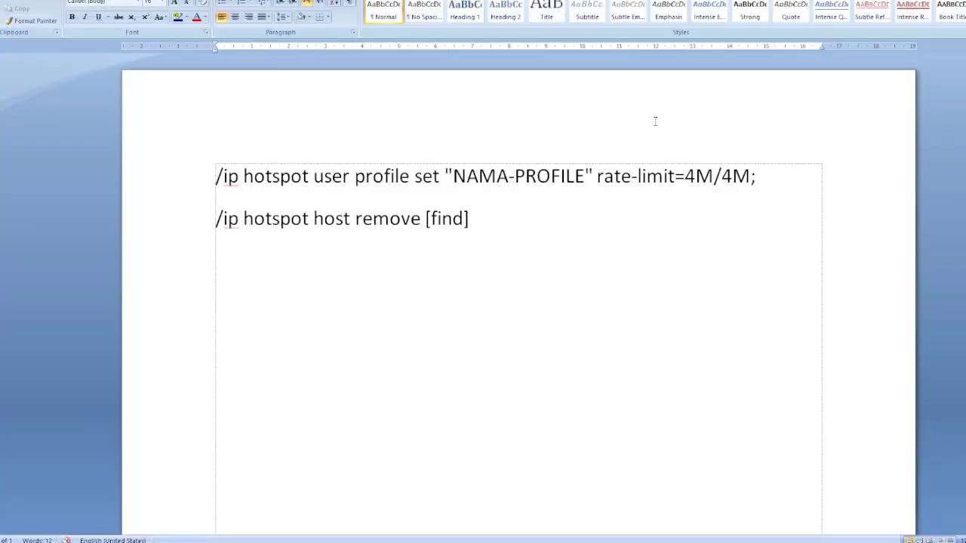
Review the "/ip hotspot host remove [find]" line in the Word document alongside the hotspot Hosts list in WinBox
{"action": "left_click_drag", "start_coordinate": [534, 218], "coordinate": [279, 200]}
{"action": "left_click", "coordinate": [581, 245]}
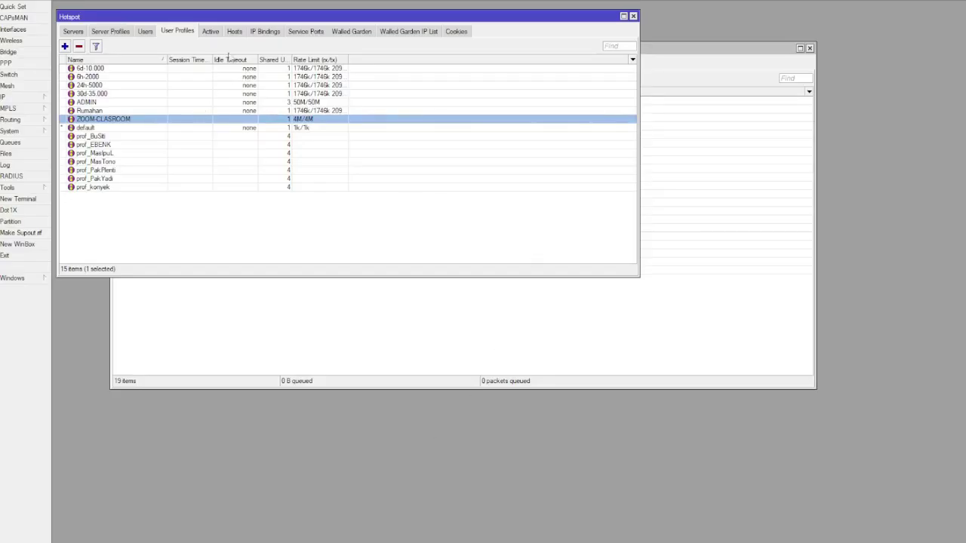
{"action": "left_click", "coordinate": [237, 32]}
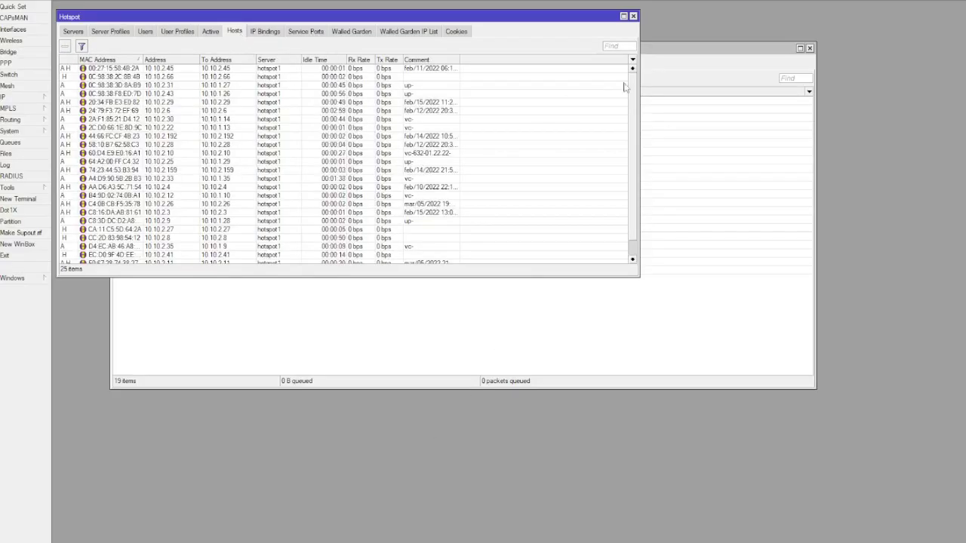
{"action": "scroll", "coordinate": [622, 86], "scroll_direction": "down", "scroll_amount": 1}
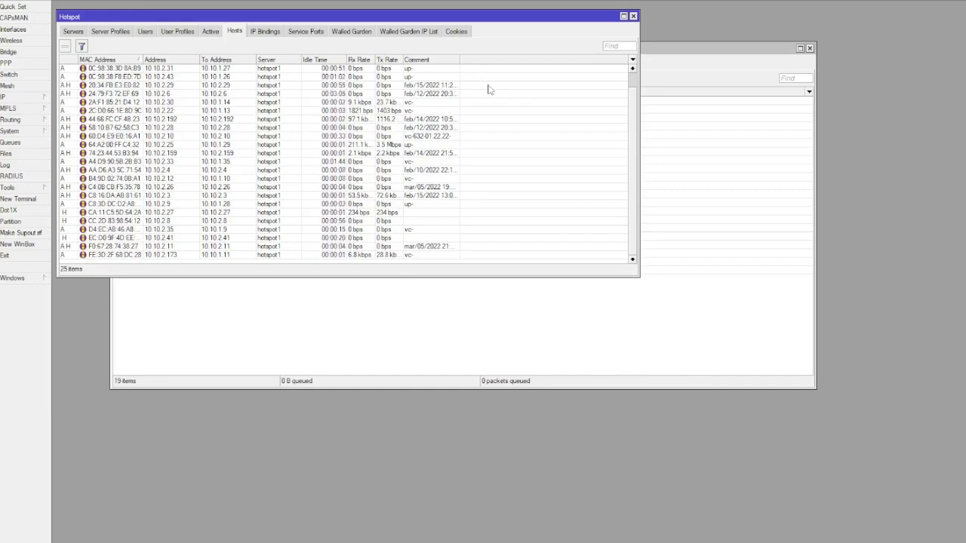
{"action": "left_click", "coordinate": [400, 542]}
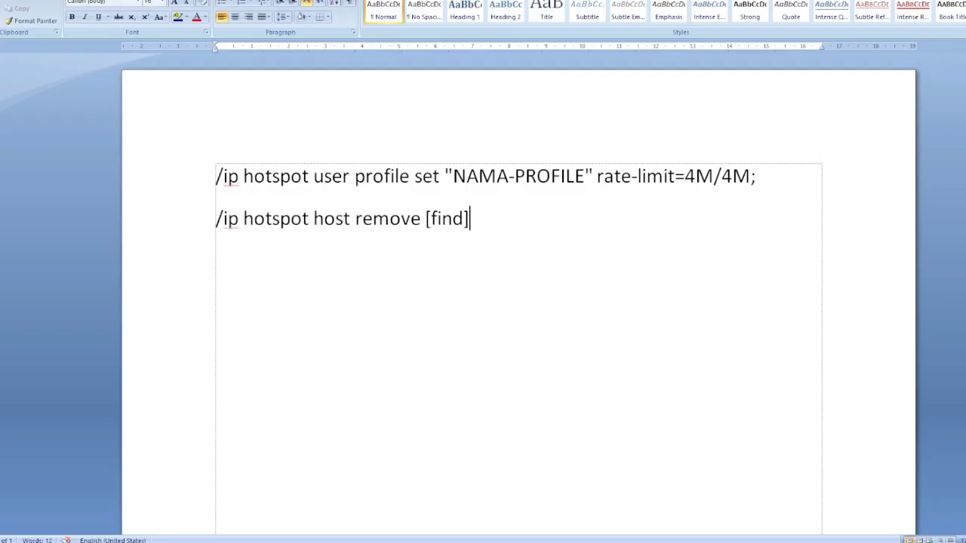
{"action": "left_click_drag", "start_coordinate": [457, 257], "coordinate": [194, 252]}
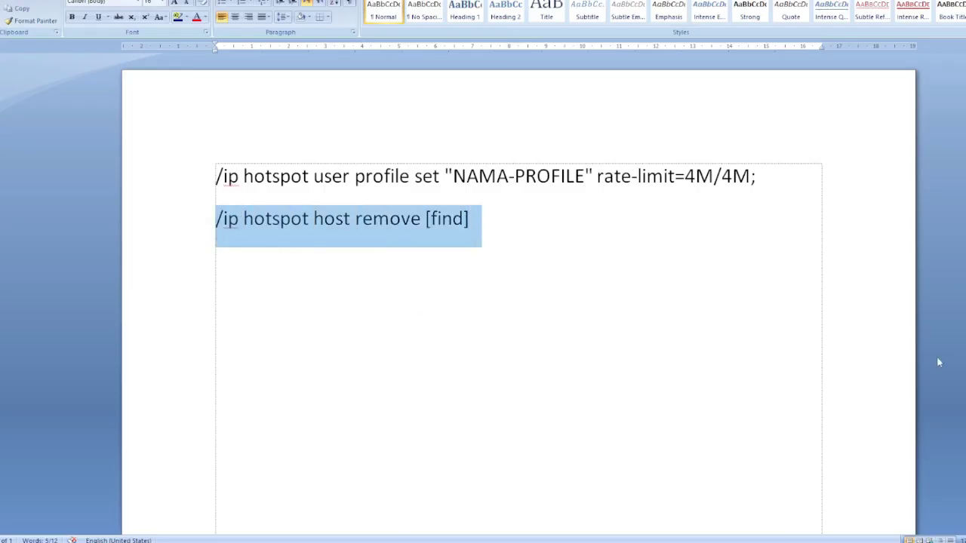
{"action": "key", "text": "alt+Tab"}
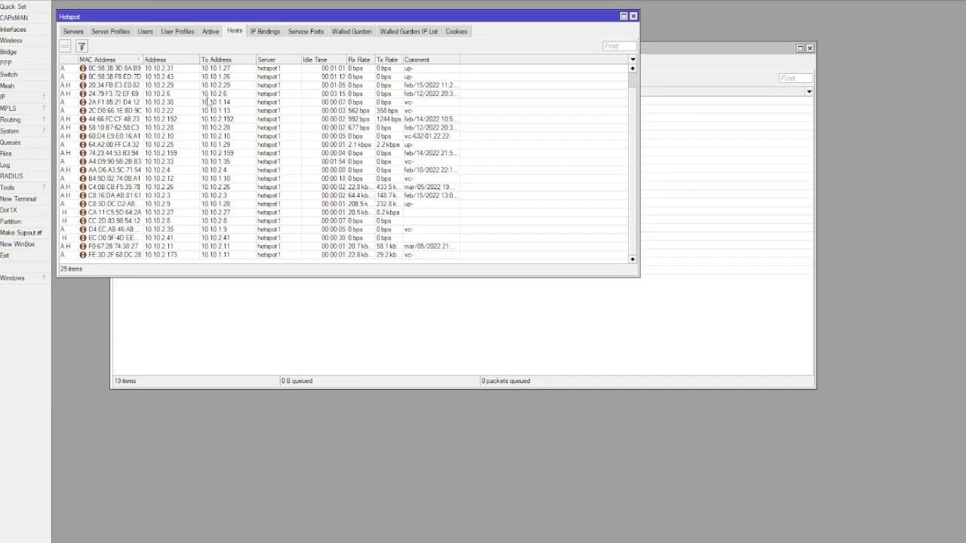
Look through the hotspot's active sessions, hosts and cookies
{"action": "left_click", "coordinate": [211, 33]}
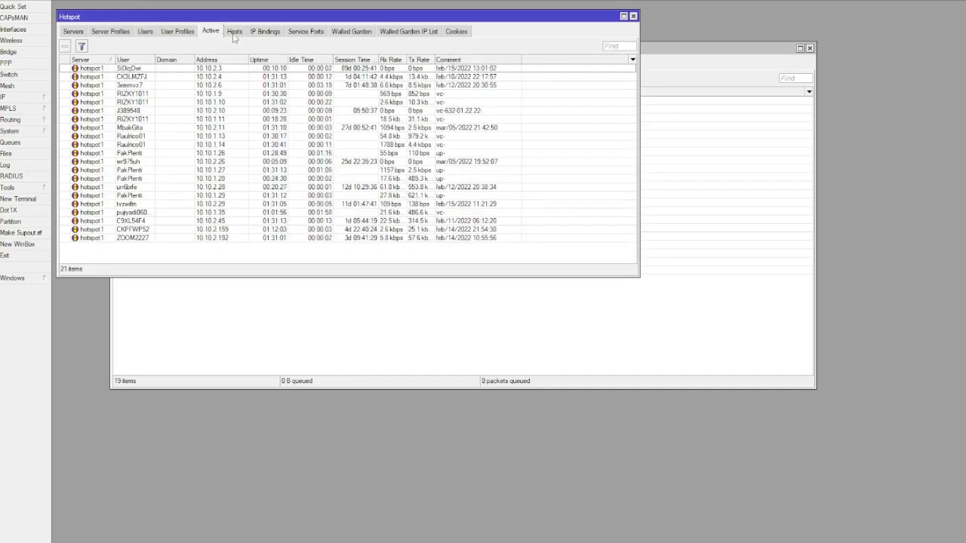
{"action": "left_click", "coordinate": [237, 33]}
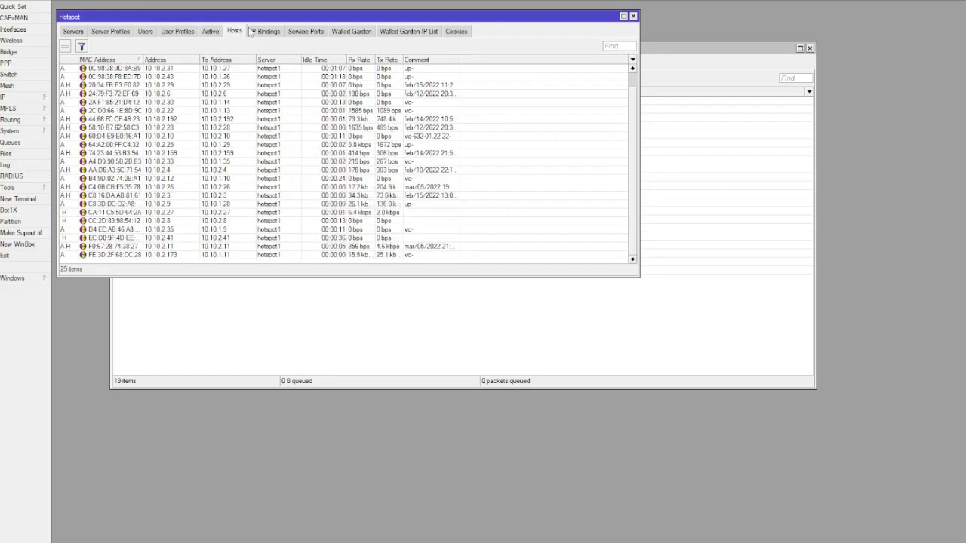
{"action": "left_click", "coordinate": [457, 33]}
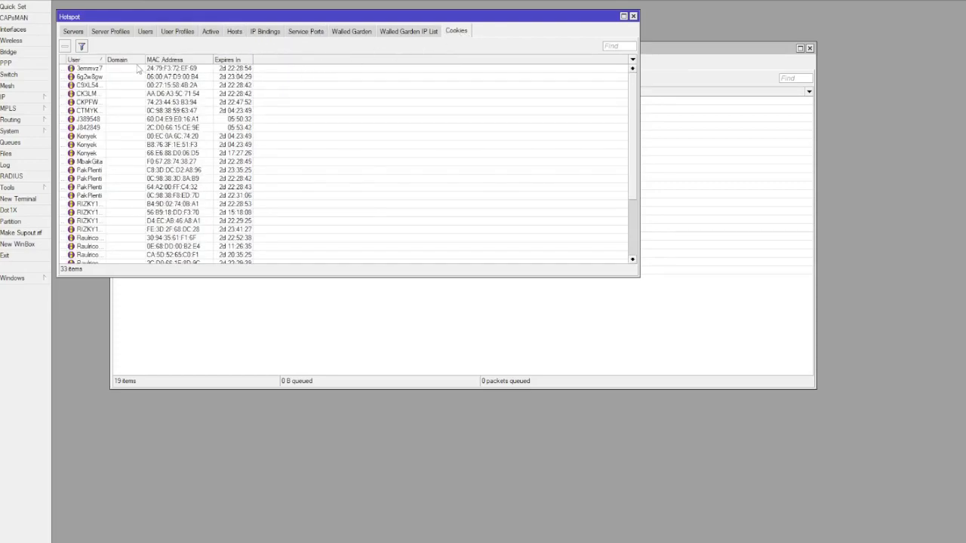
Remove all entries from the hotspot Hosts list
{"action": "left_click", "coordinate": [229, 35]}
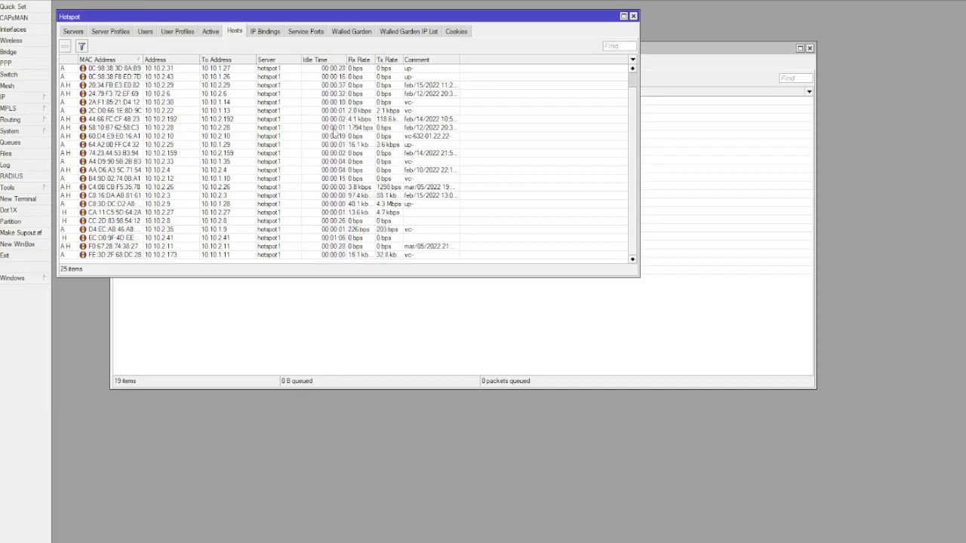
{"action": "left_click", "coordinate": [307, 164]}
{"action": "key", "text": "ctrl+a"}
{"action": "key", "text": "Delete"}
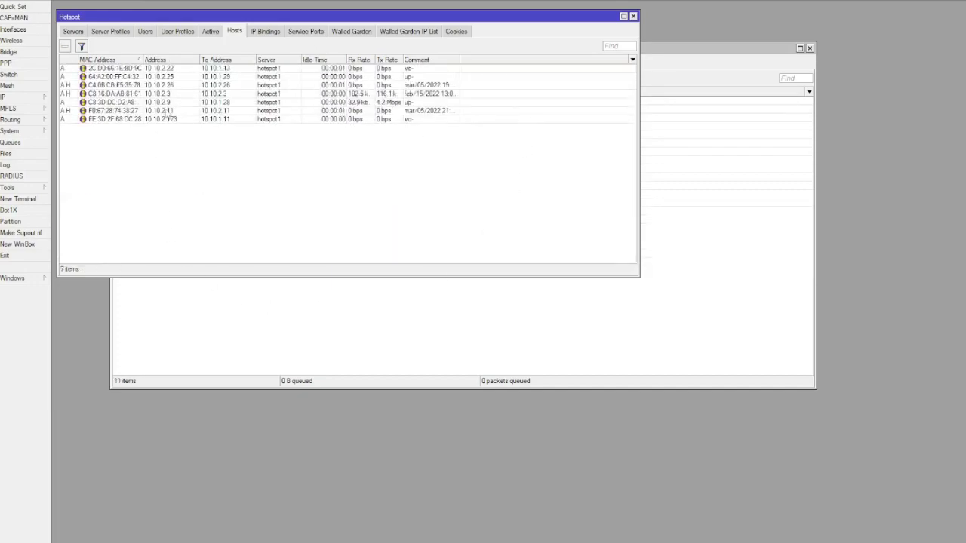
Check the hotspot's active sessions, simple queues and hosts for reconnecting clients, closing the Queue List when done
{"action": "left_click", "coordinate": [210, 31]}
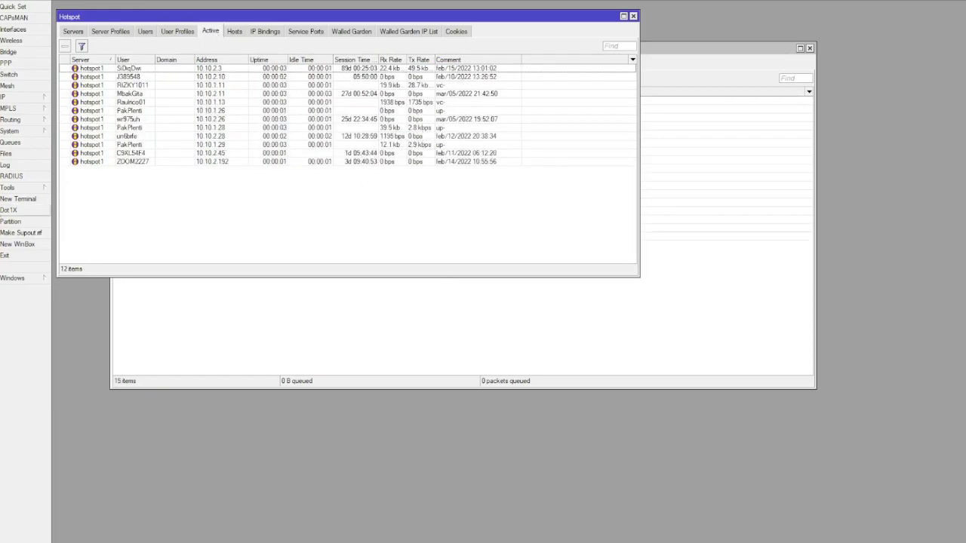
{"action": "left_click", "coordinate": [10, 142]}
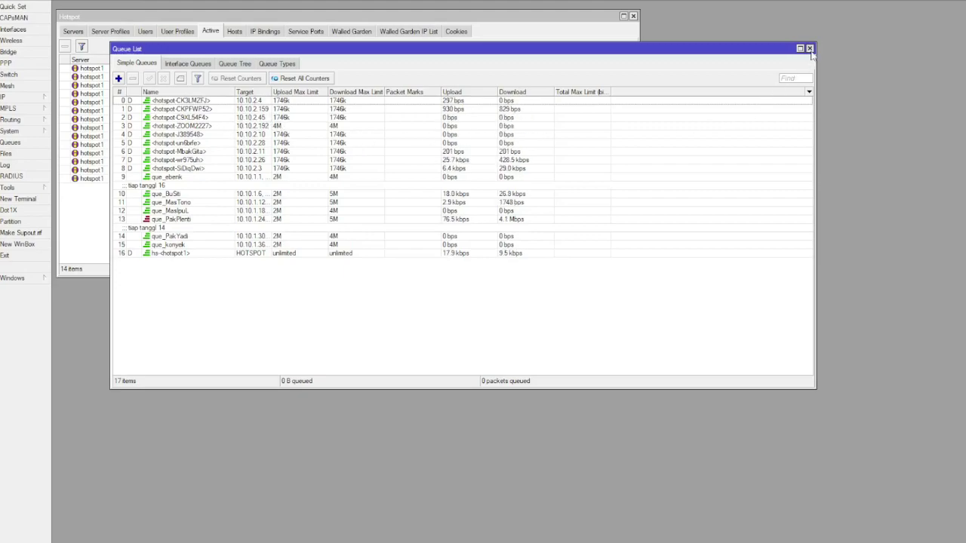
{"action": "left_click", "coordinate": [809, 48]}
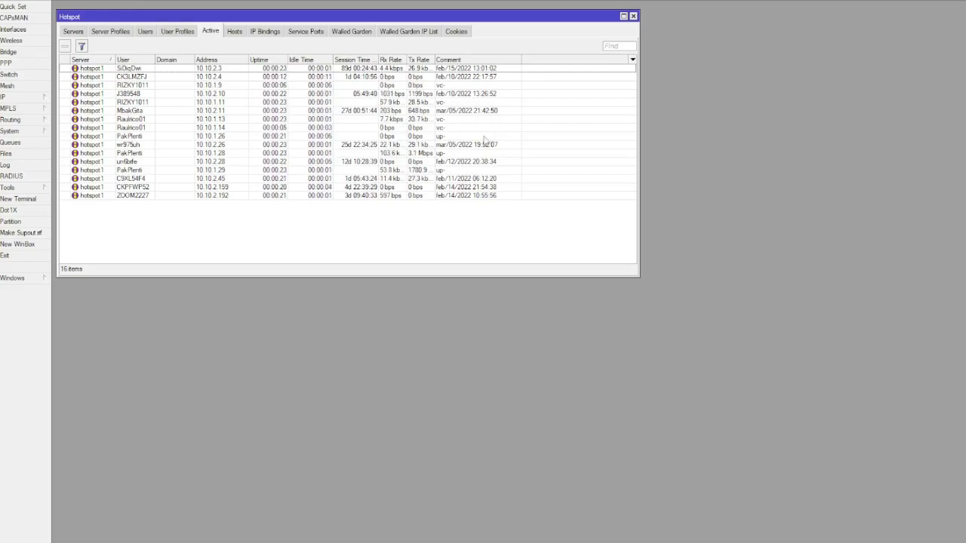
{"action": "left_click", "coordinate": [233, 31]}
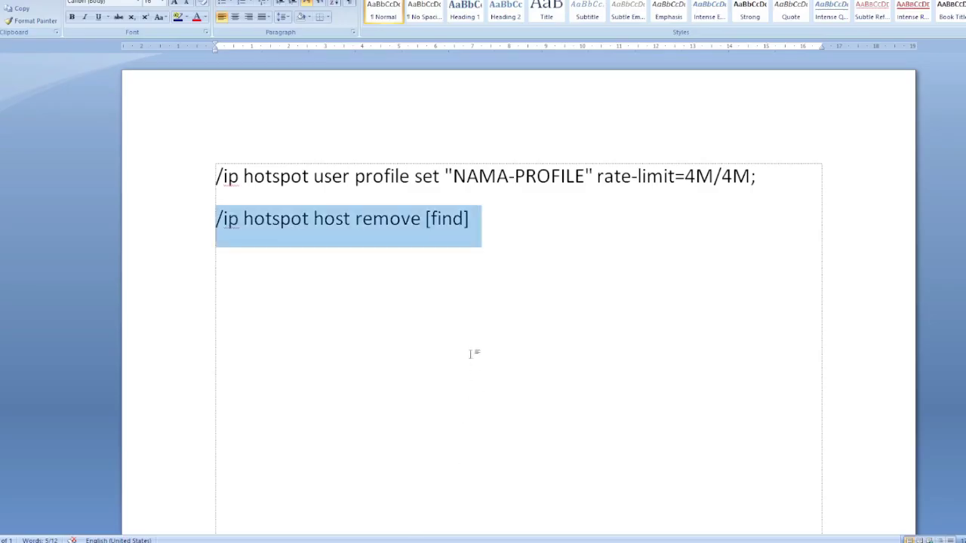
{"action": "left_click", "coordinate": [410, 266]}
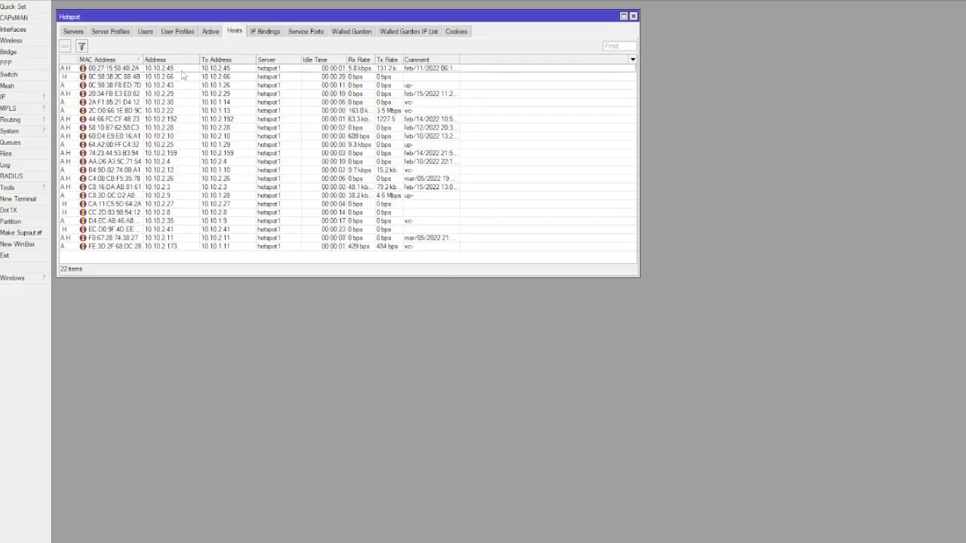
Copy the name of the ZOOM-CLASROOM hotspot user profile and close the profile without changes
{"action": "left_click", "coordinate": [177, 31]}
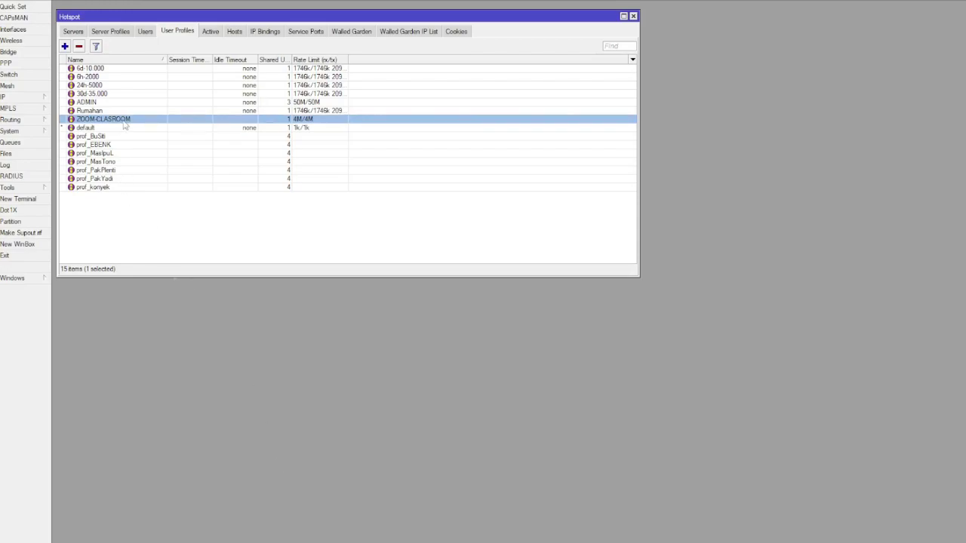
{"action": "double_click", "coordinate": [122, 120]}
{"action": "right_click", "coordinate": [310, 160]}
{"action": "left_click", "coordinate": [332, 181]}
{"action": "left_click", "coordinate": [381, 160]}
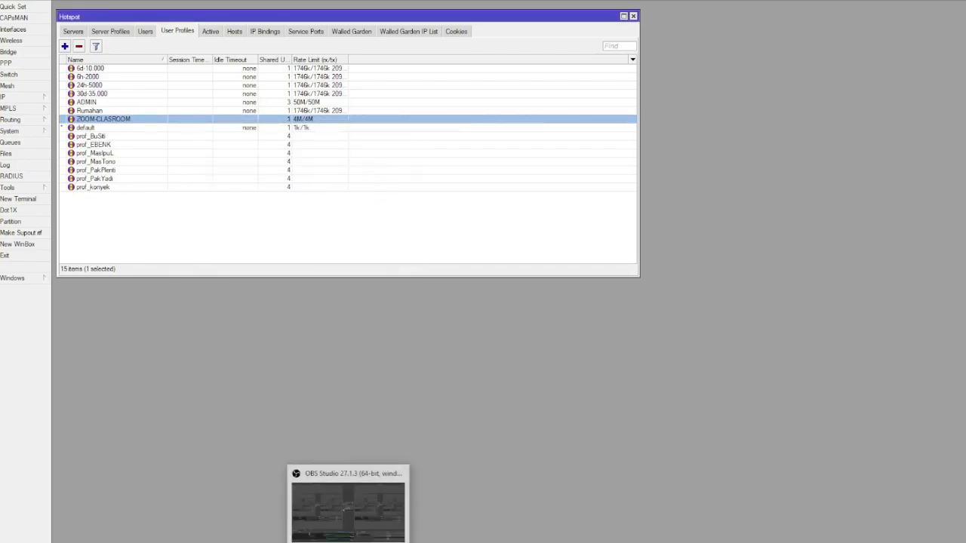
Switch to the Word document and replace the NAMA-PROFILE placeholder with ZOOM-CLASROOM
{"action": "left_click", "coordinate": [374, 504]}
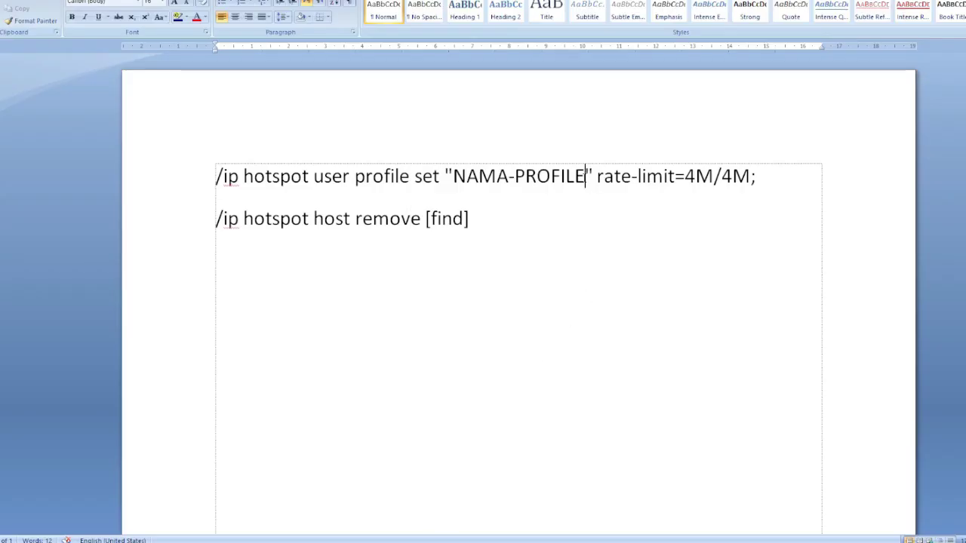
{"action": "left_click_drag", "start_coordinate": [585, 177], "coordinate": [453, 177]}
{"action": "right_click", "coordinate": [472, 176]}
{"action": "left_click", "coordinate": [494, 218]}
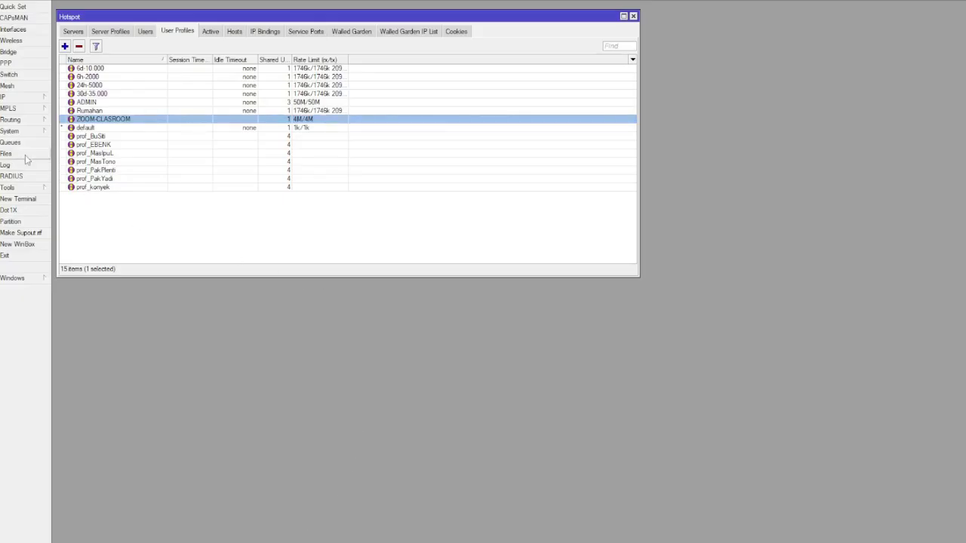
Open the system Scheduler in WinBox and inspect the ZOOM-PAGI schedule's timing and script, closing it again
{"action": "left_click", "coordinate": [23, 132]}
{"action": "left_click", "coordinate": [75, 358]}
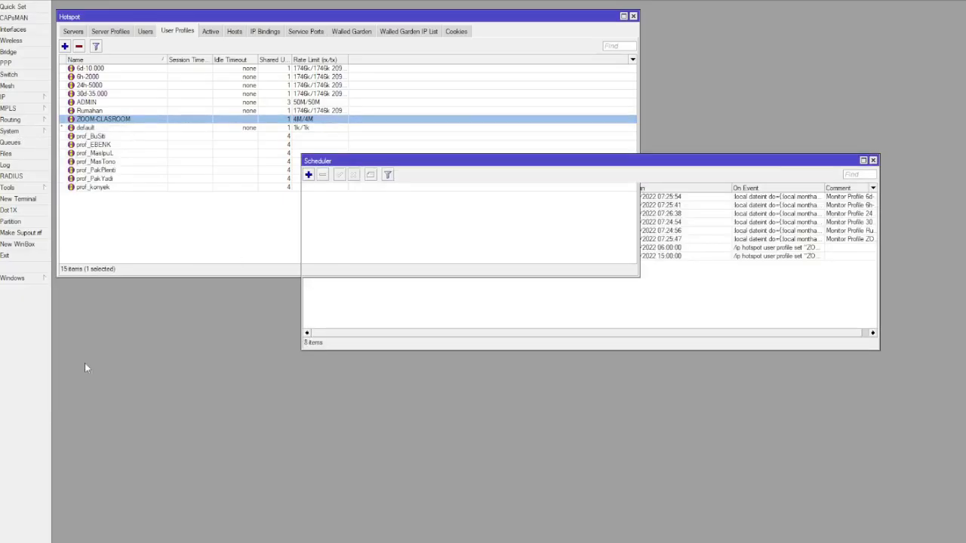
{"action": "left_click", "coordinate": [337, 250]}
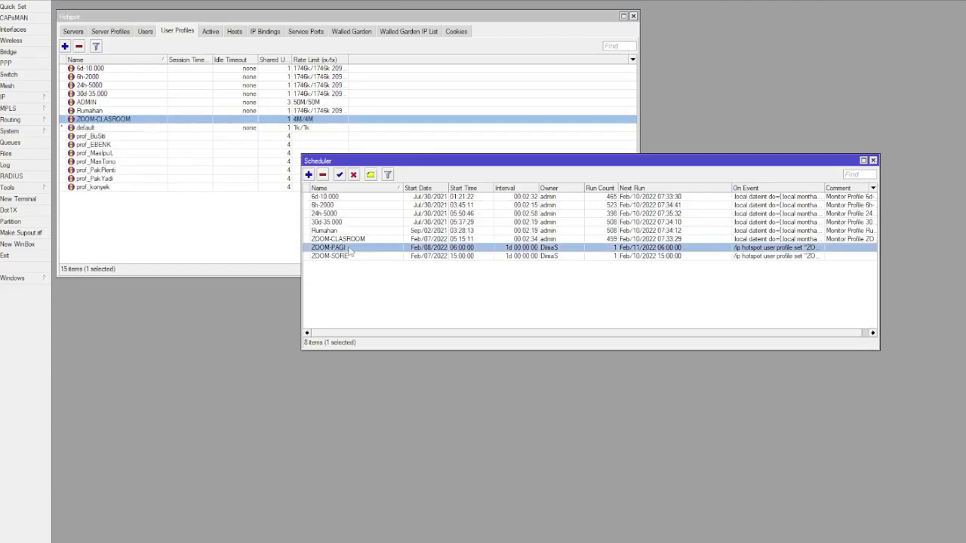
{"action": "double_click", "coordinate": [353, 251]}
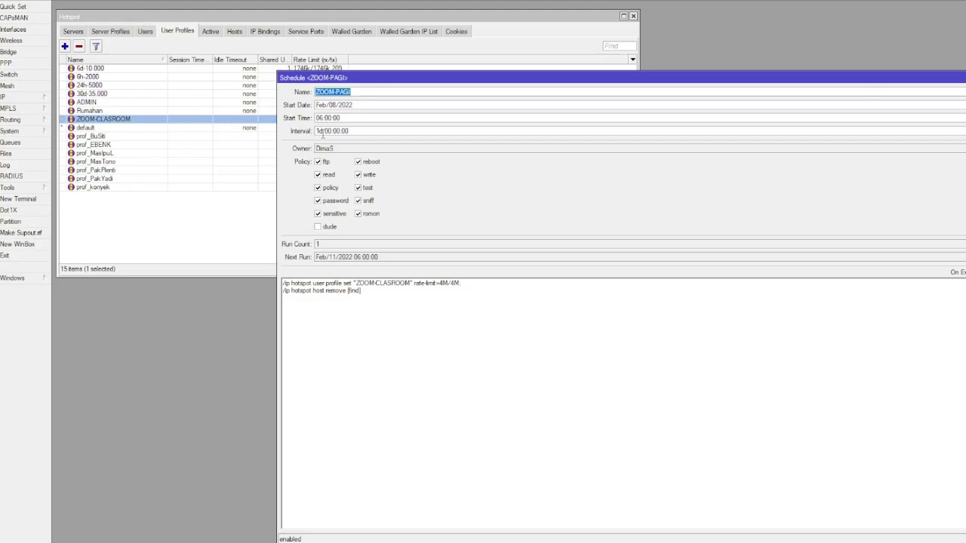
{"action": "key", "text": "Return"}
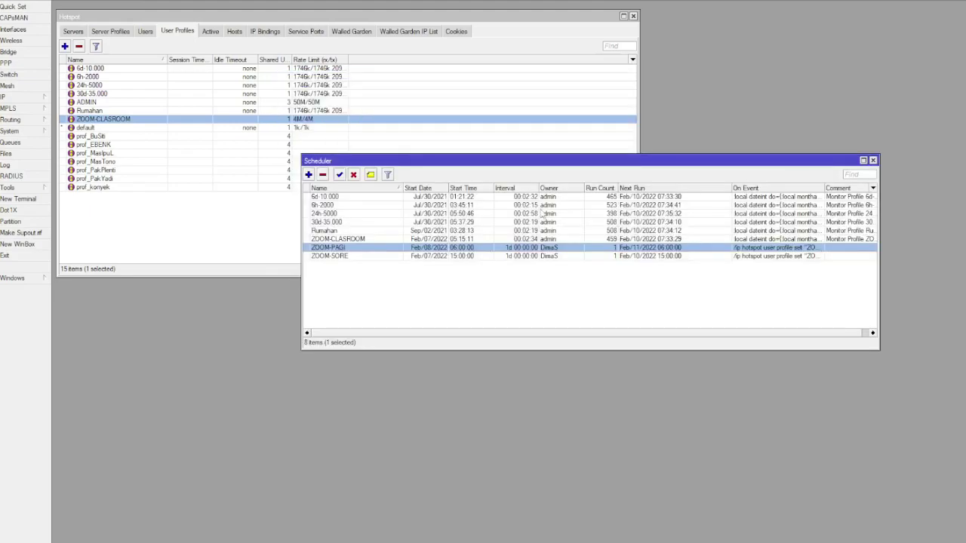
Copy the ZOOM-SORE schedule's On Event script and replace the whole script in the Word document with it
{"action": "double_click", "coordinate": [372, 260]}
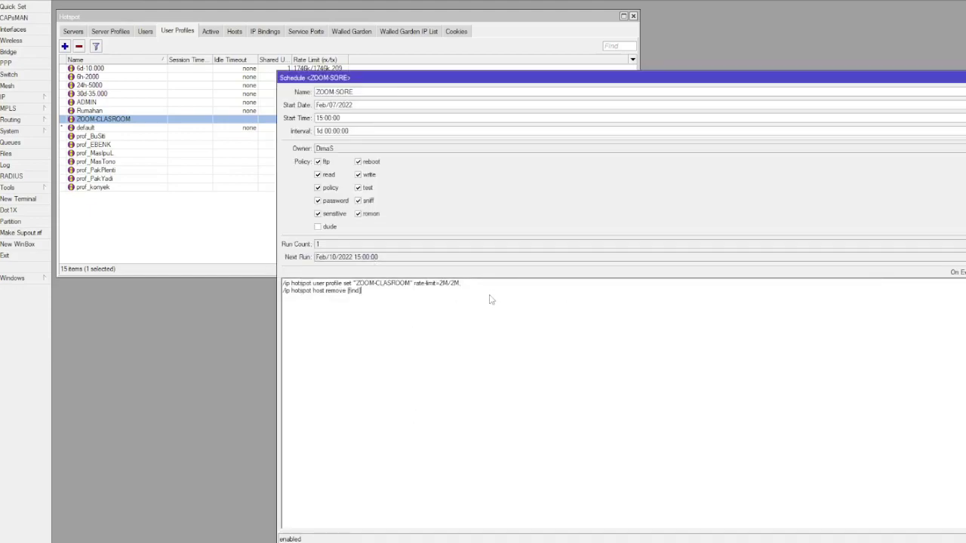
{"action": "left_click_drag", "start_coordinate": [491, 299], "coordinate": [282, 281]}
{"action": "right_click", "coordinate": [320, 297]}
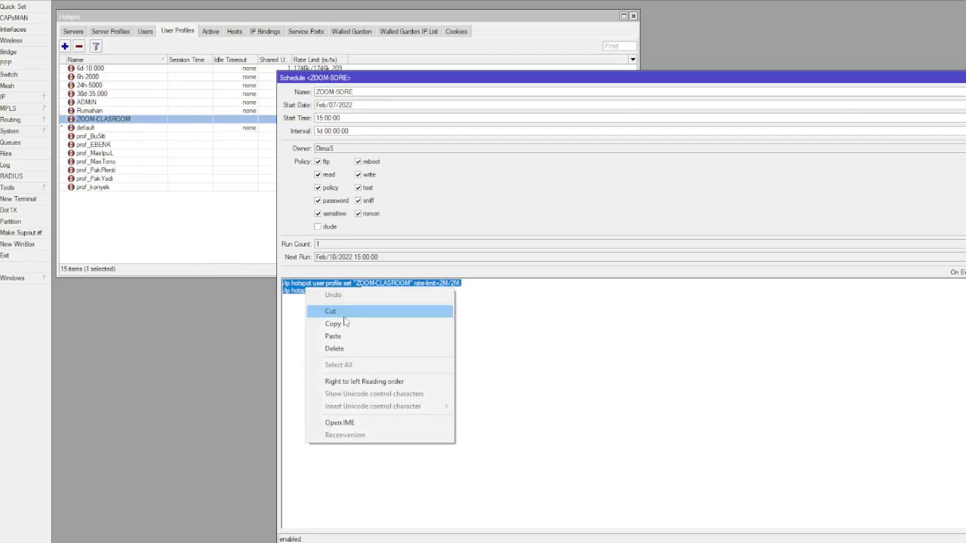
{"action": "left_click", "coordinate": [339, 324]}
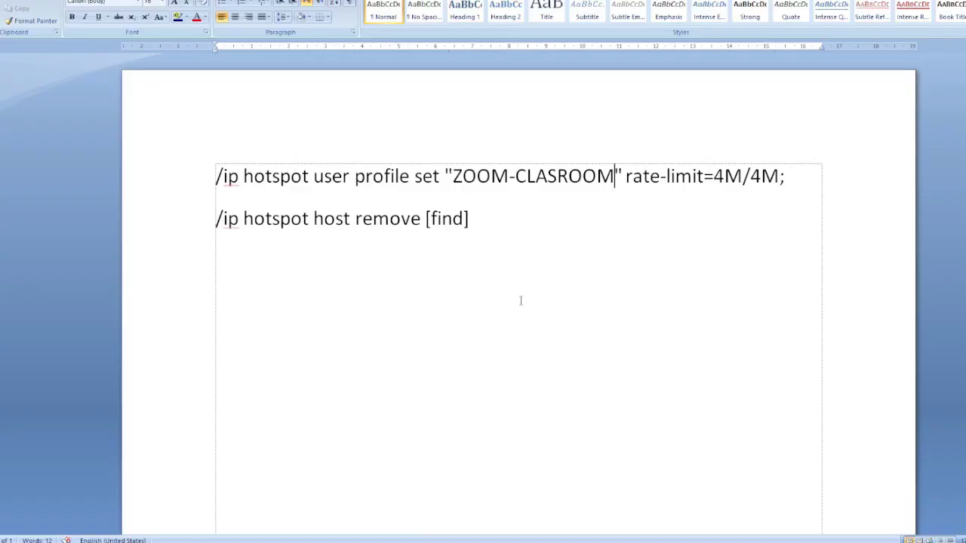
{"action": "key", "text": "ctrl+a"}
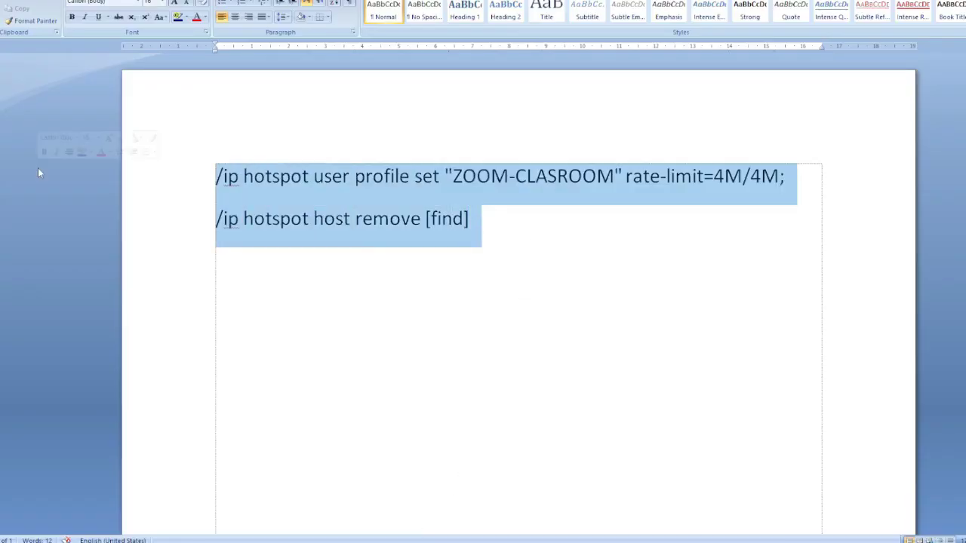
{"action": "key", "text": "ctrl+v"}
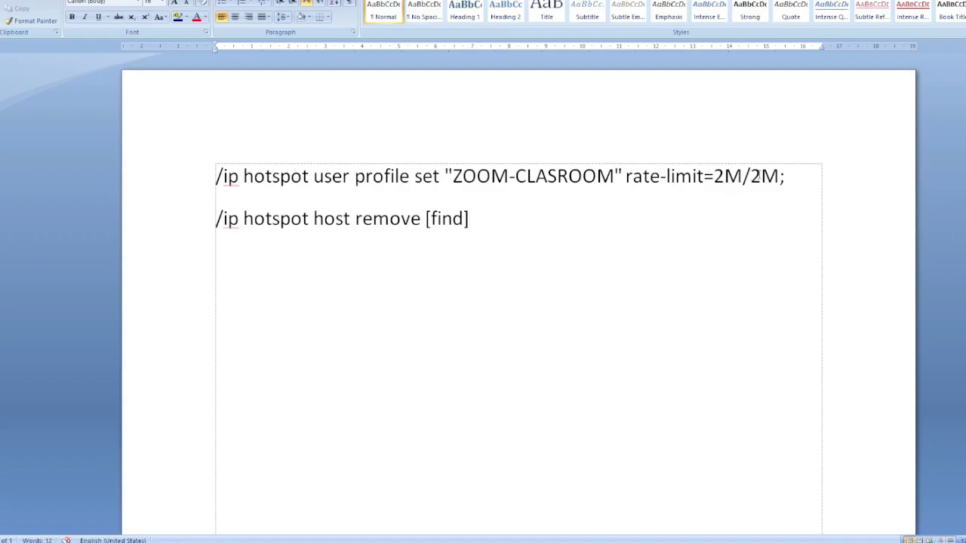
Copy the first command line, which sets the ZOOM-CLASROOM profile's rate limit to 2M/2M, from the Word document
{"action": "left_click_drag", "start_coordinate": [670, 249], "coordinate": [185, 171]}
{"action": "left_click", "coordinate": [635, 238]}
{"action": "left_click", "coordinate": [202, 175]}
{"action": "left_click", "coordinate": [709, 219]}
{"action": "left_click_drag", "start_coordinate": [779, 177], "coordinate": [209, 194]}
{"action": "right_click", "coordinate": [333, 181]}
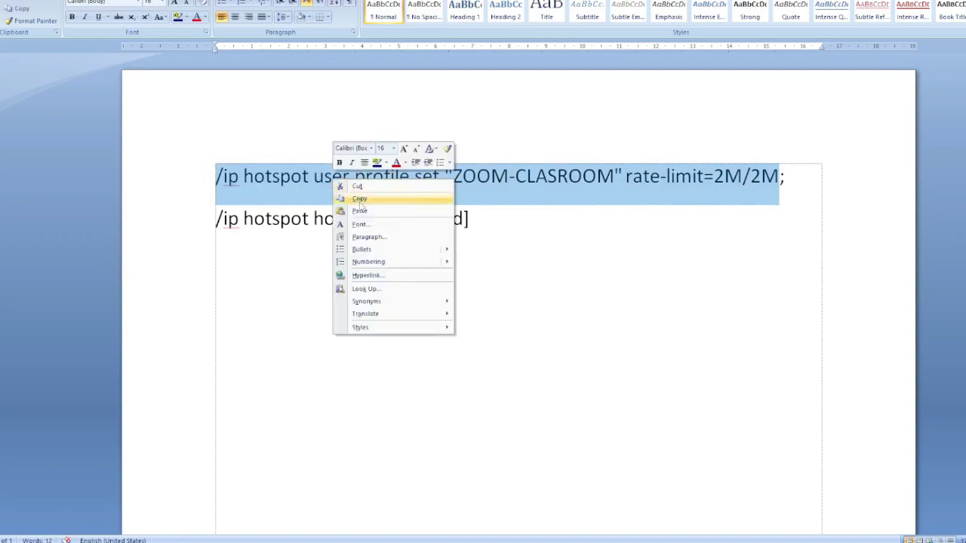
{"action": "left_click", "coordinate": [360, 199]}
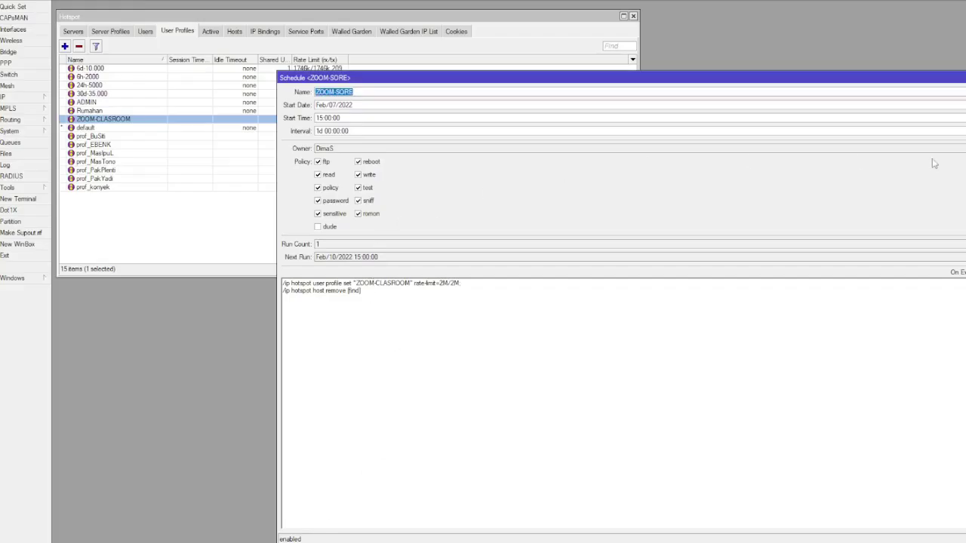
Switch to WinBox, close the open schedule and Scheduler, and run the copied 2M/2M rate-limit command in a new terminal, closing it again
{"action": "key", "text": "Return"}
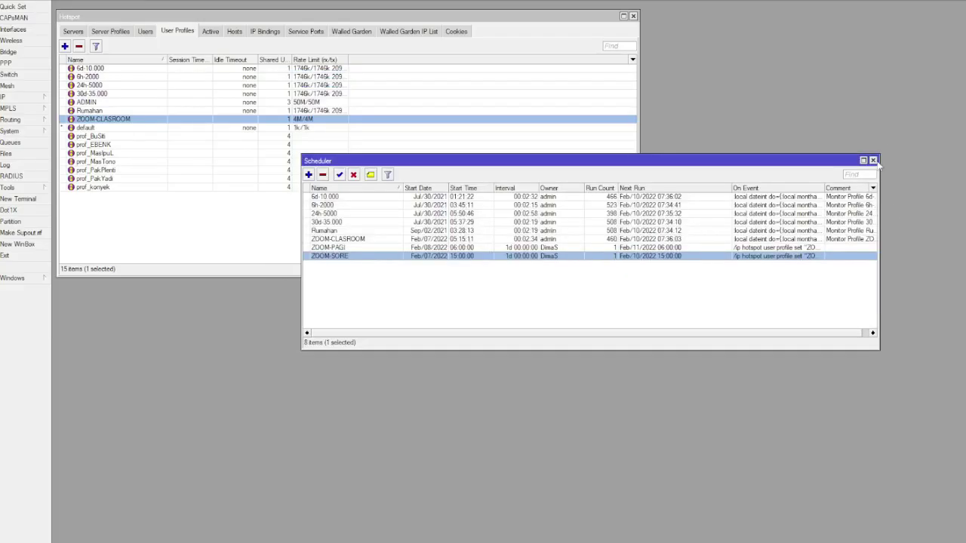
{"action": "left_click", "coordinate": [873, 160]}
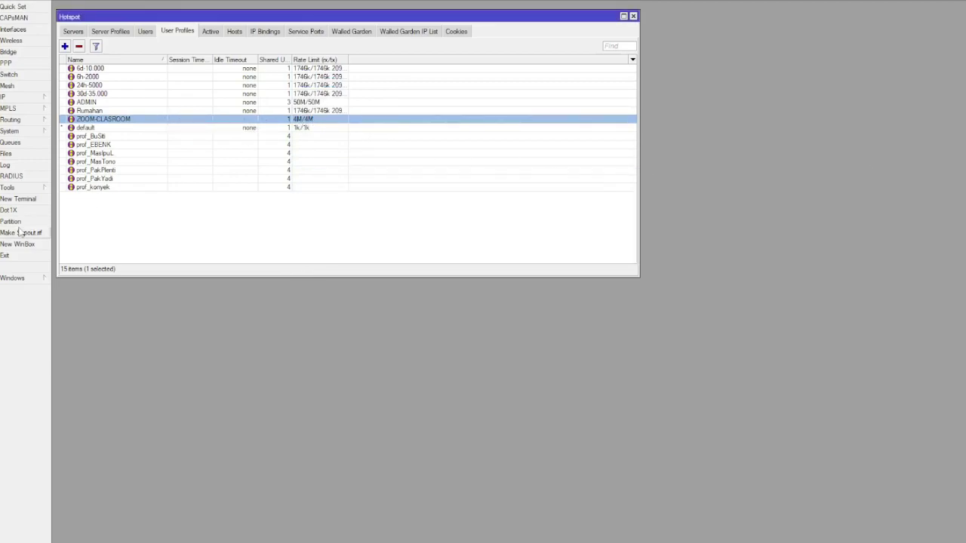
{"action": "left_click", "coordinate": [18, 199]}
{"action": "right_click", "coordinate": [313, 375]}
{"action": "left_click", "coordinate": [339, 424]}
{"action": "key", "text": "Return"}
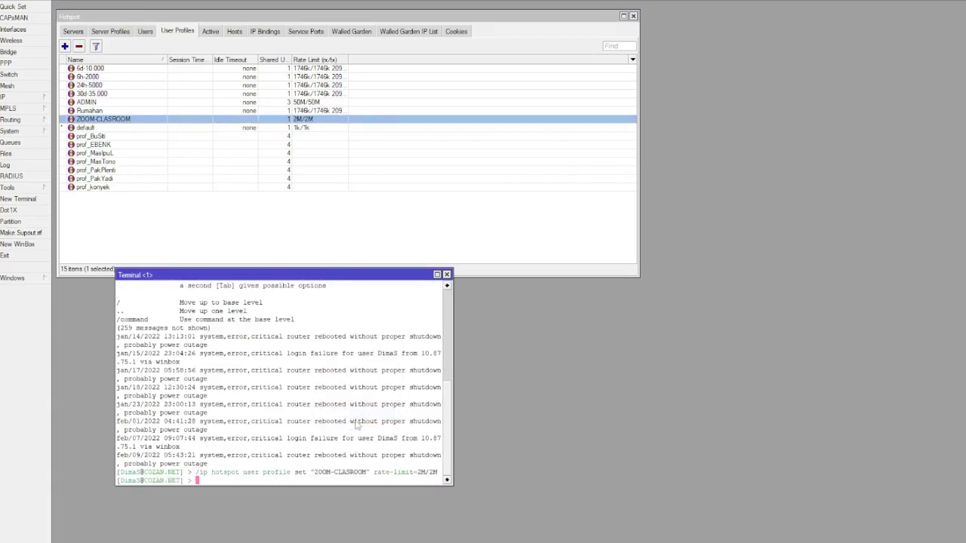
{"action": "left_click", "coordinate": [447, 274]}
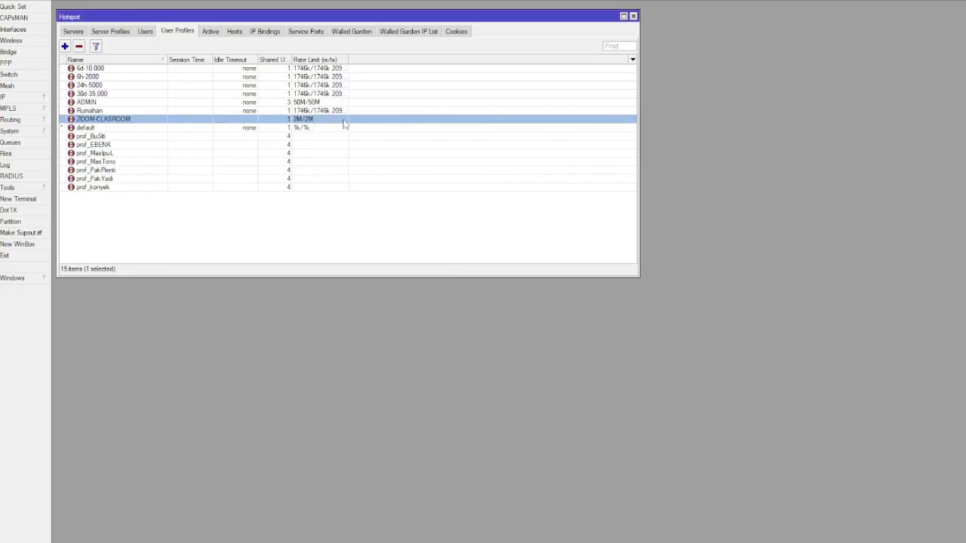
Open the simple queue list and check the max limits of the ZOOM hotspot user's queue
{"action": "left_click", "coordinate": [10, 142]}
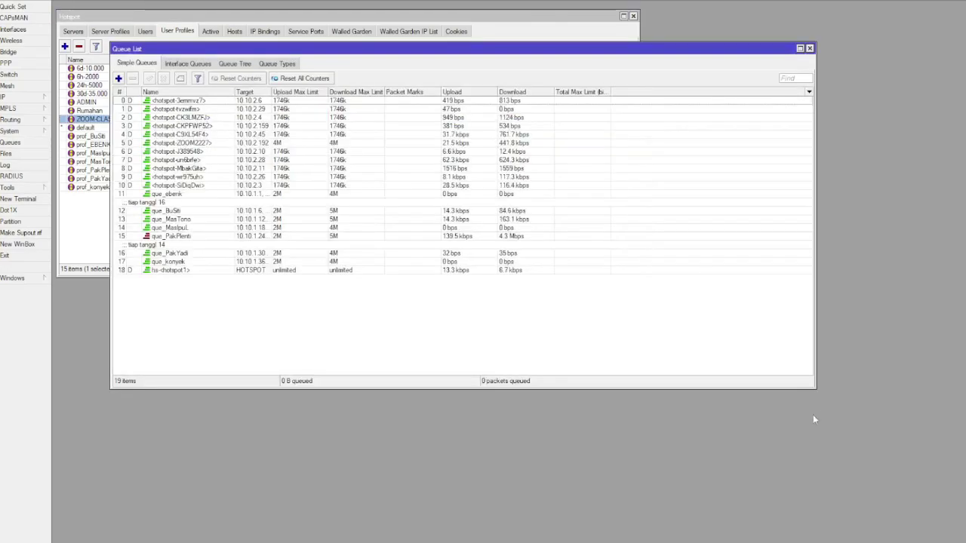
{"action": "left_click", "coordinate": [177, 144]}
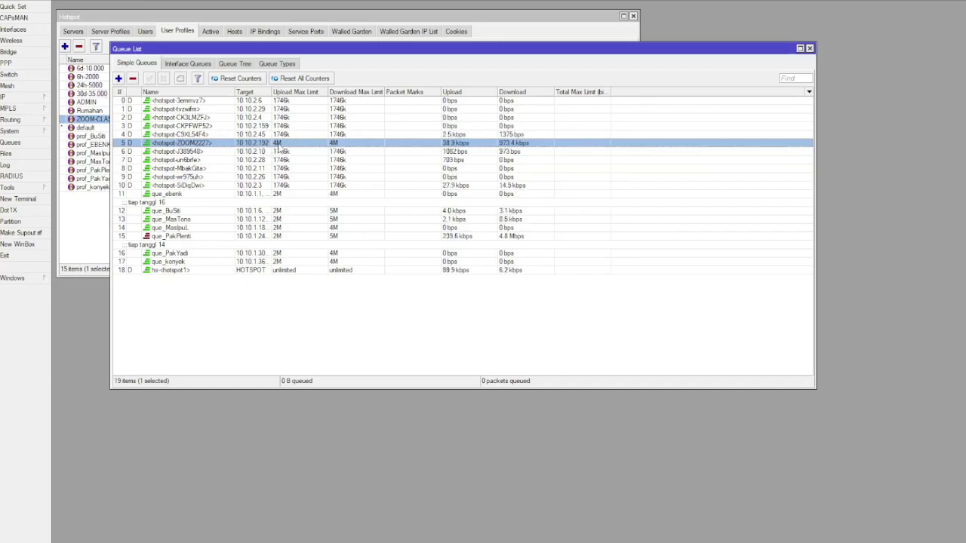
{"action": "left_click_drag", "start_coordinate": [306, 50], "coordinate": [425, 129]}
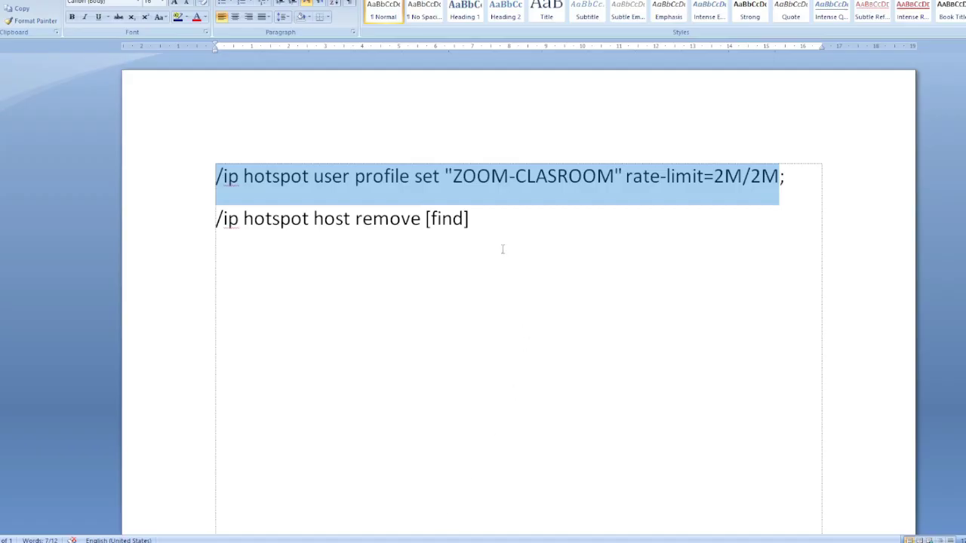
Copy the command /ip hotspot host remove [find] from the Word document and run it in a new WinBox terminal
{"action": "triple_click", "coordinate": [322, 227]}
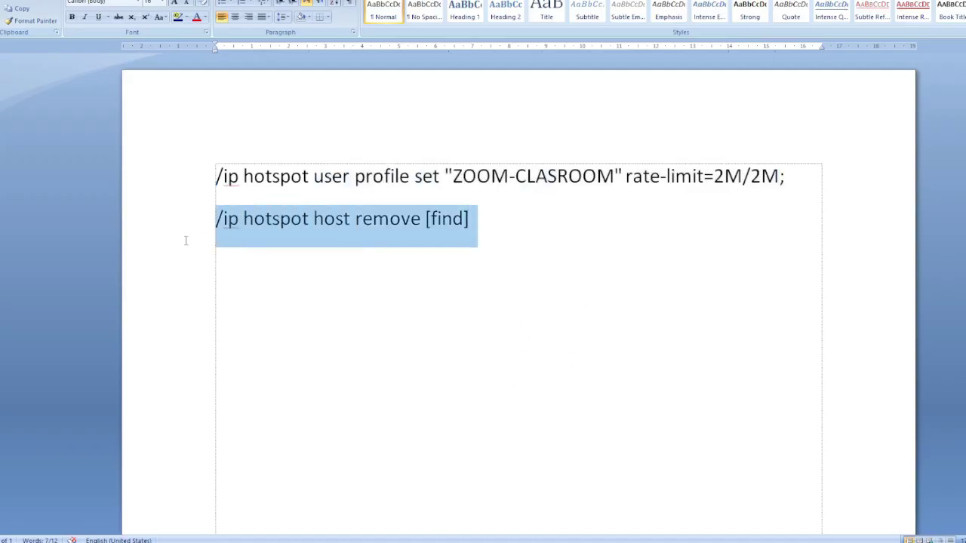
{"action": "right_click", "coordinate": [279, 242]}
{"action": "left_click", "coordinate": [304, 258]}
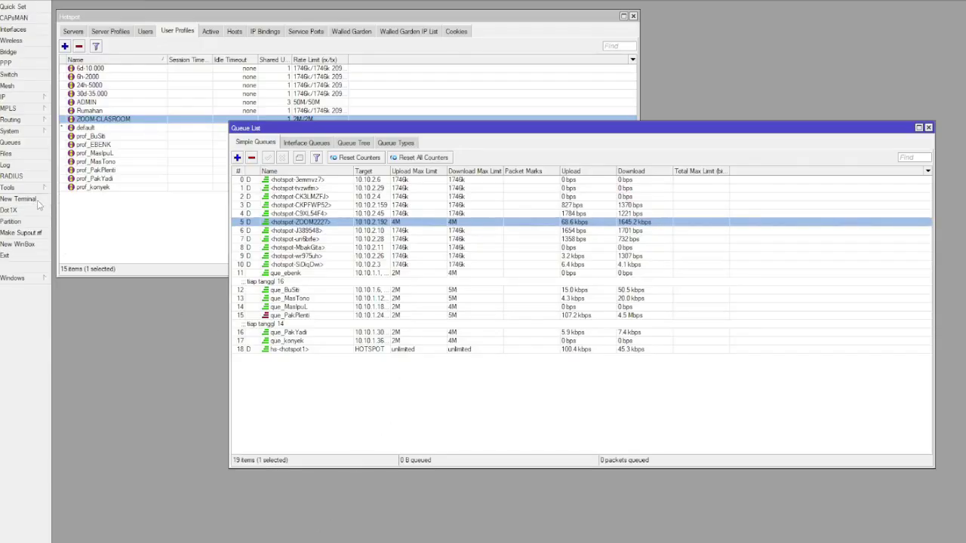
{"action": "left_click", "coordinate": [37, 200]}
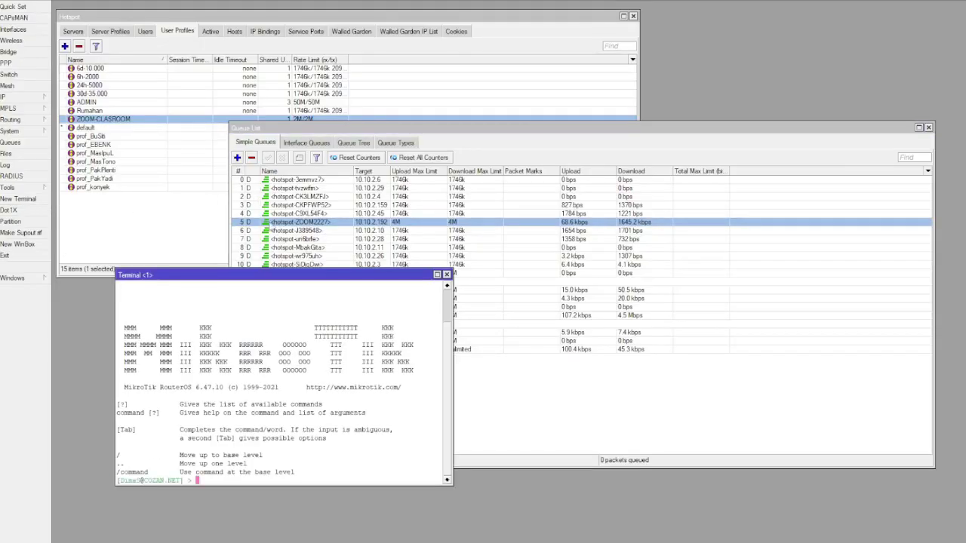
{"action": "left_click_drag", "start_coordinate": [196, 281], "coordinate": [868, 133]}
{"action": "right_click", "coordinate": [942, 253]}
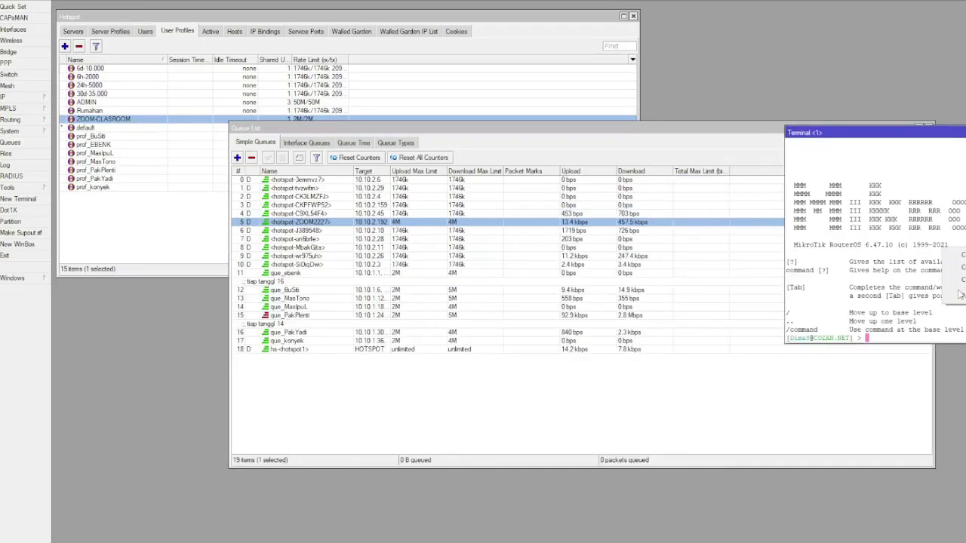
{"action": "left_click", "coordinate": [958, 297]}
{"action": "key", "text": "Return"}
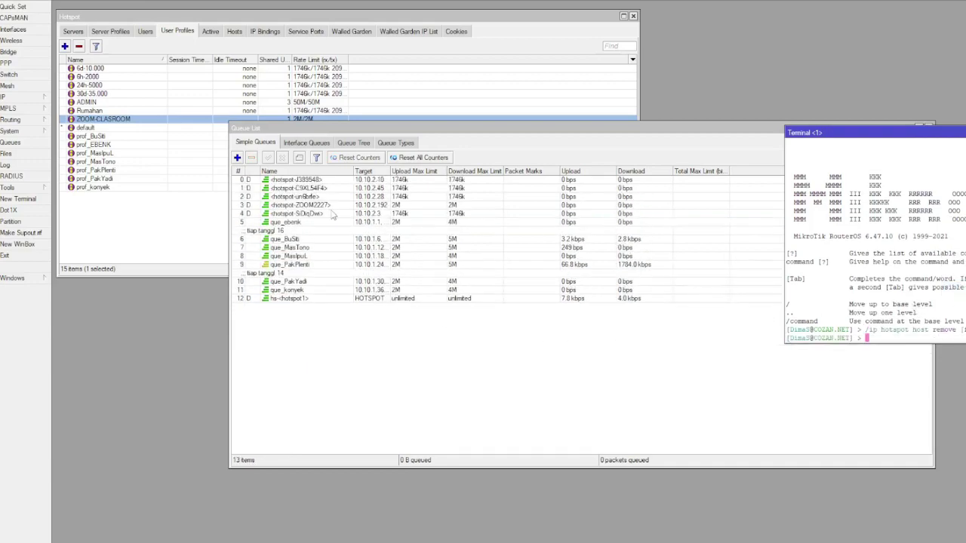
Check the ZOOM hotspot user's max limits in the queue list, review the executed command, and close the terminal
{"action": "left_click", "coordinate": [315, 207]}
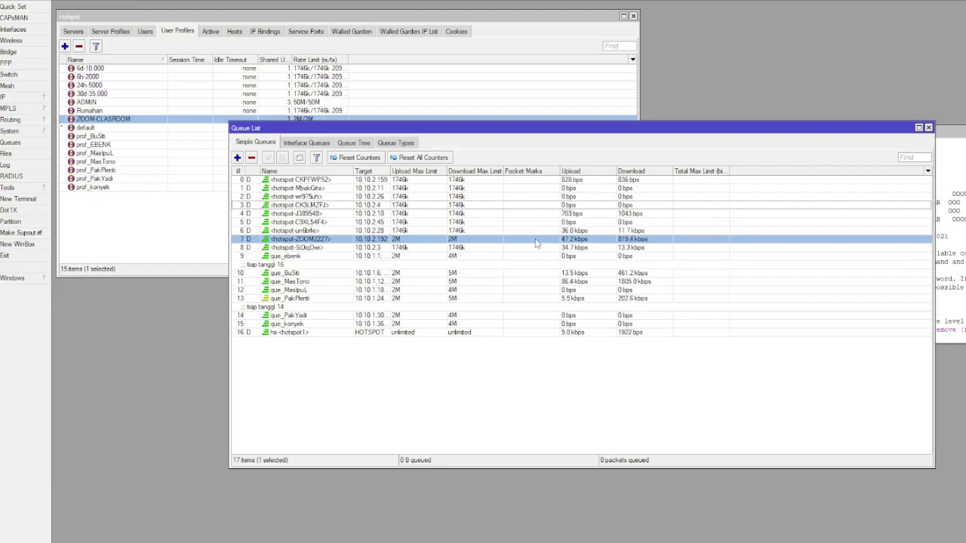
{"action": "left_click", "coordinate": [949, 227]}
{"action": "left_click_drag", "start_coordinate": [949, 141], "coordinate": [411, 424]}
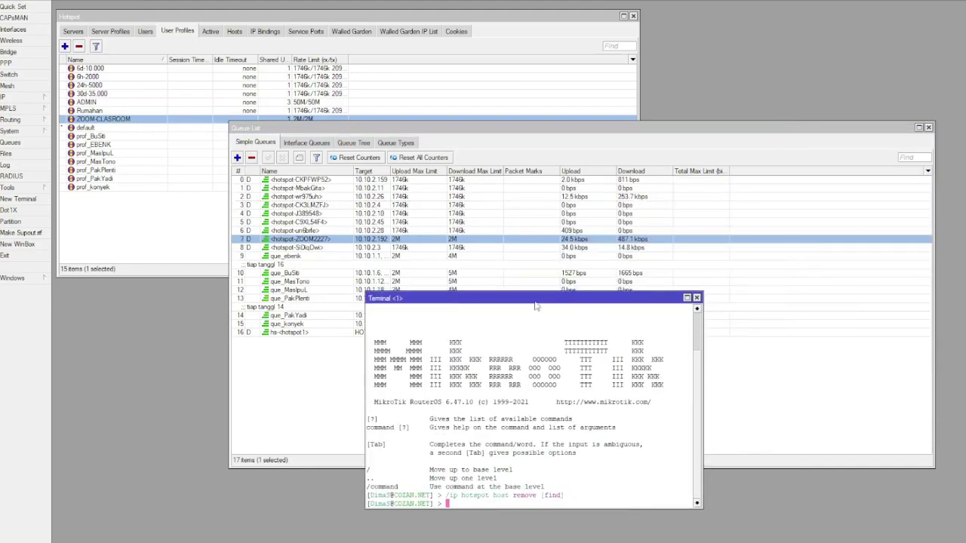
{"action": "left_click", "coordinate": [660, 415]}
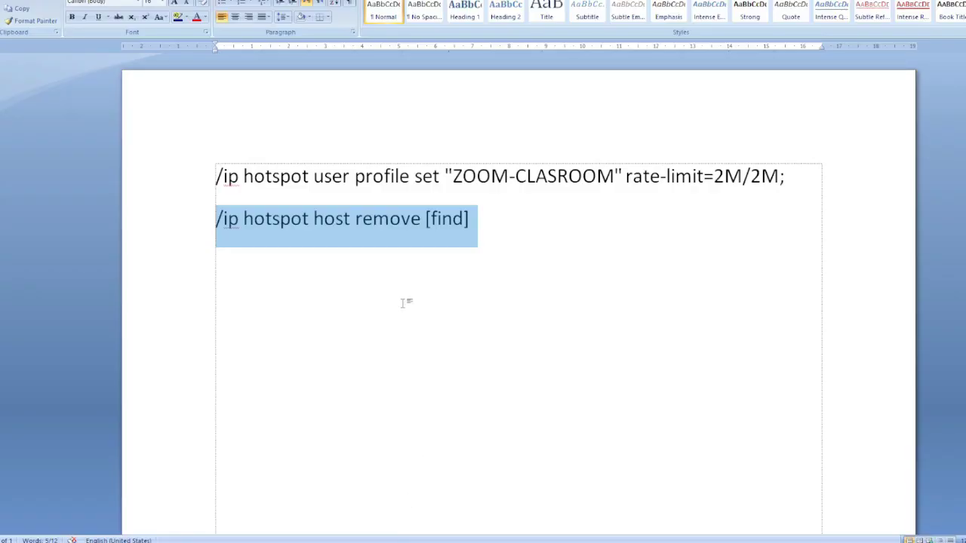
Switch to the Word document and highlight the hotspot host remove command for review
{"action": "left_click", "coordinate": [400, 299]}
{"action": "left_click_drag", "start_coordinate": [503, 239], "coordinate": [223, 220]}
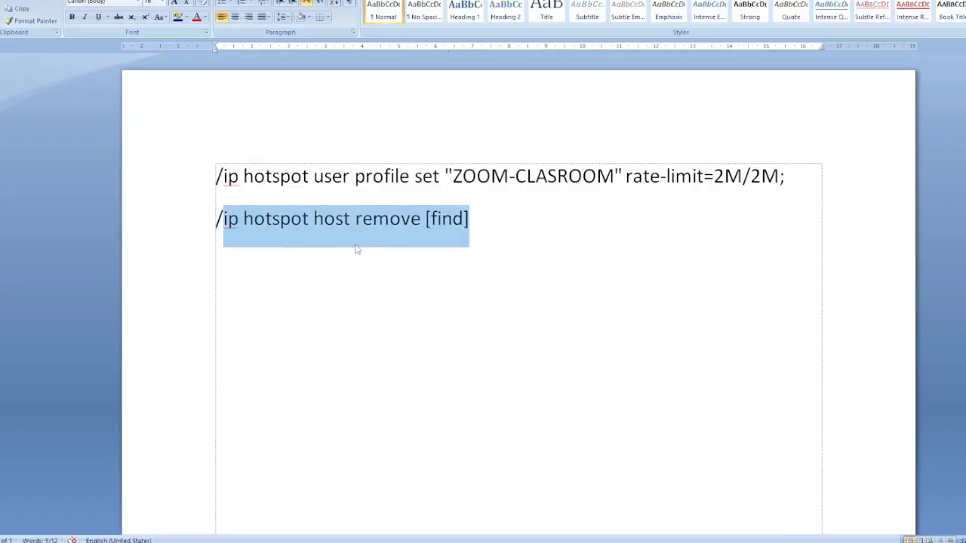
{"action": "left_click", "coordinate": [418, 236]}
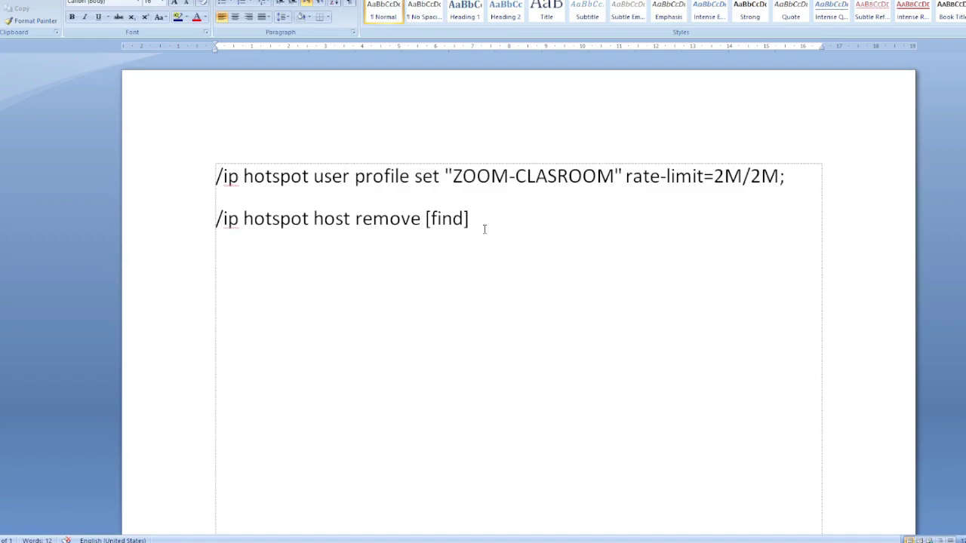
{"action": "left_click", "coordinate": [194, 237]}
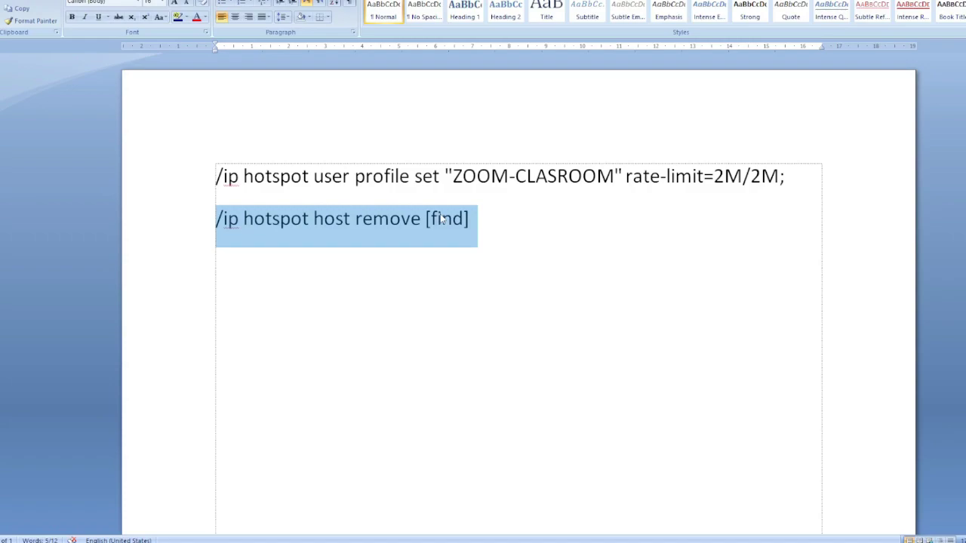
Return to WinBox and review the hotspot users, the ZOOM-CLASROOM profile's rate limit and the simple queues
{"action": "left_click", "coordinate": [294, 540]}
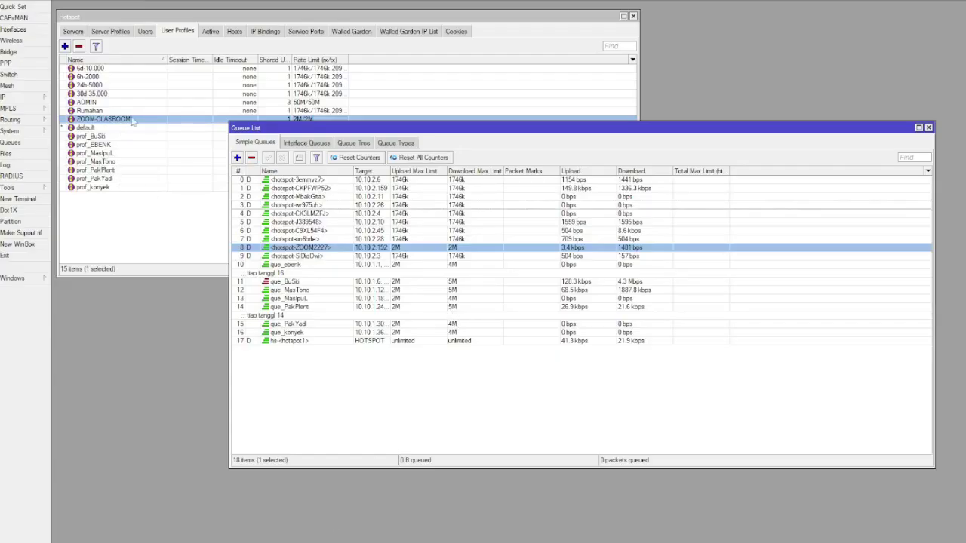
{"action": "left_click", "coordinate": [145, 31]}
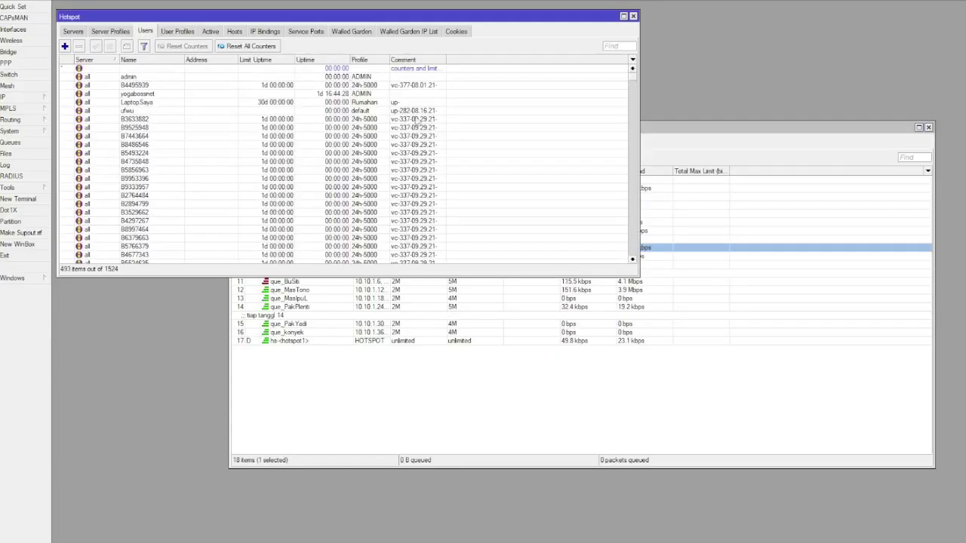
{"action": "left_click", "coordinate": [178, 31]}
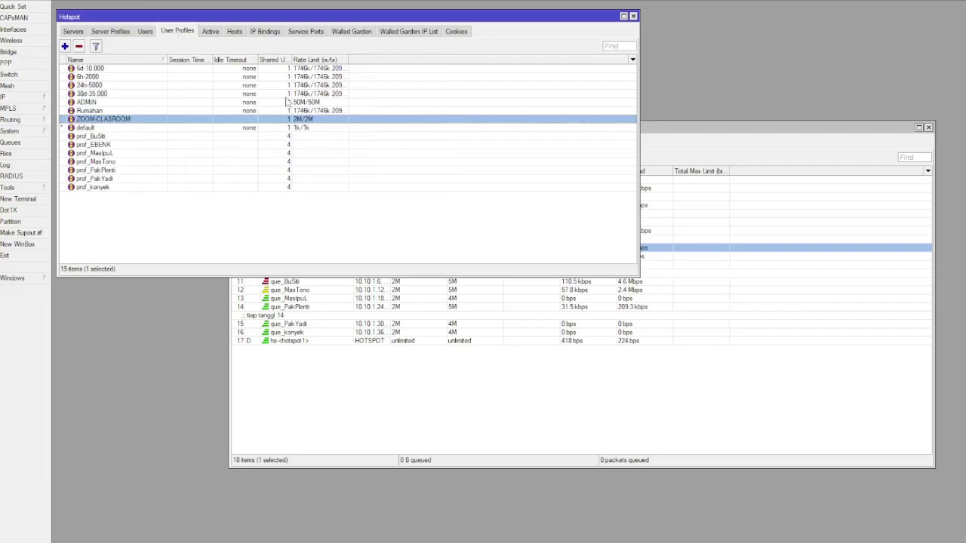
{"action": "left_click", "coordinate": [382, 380]}
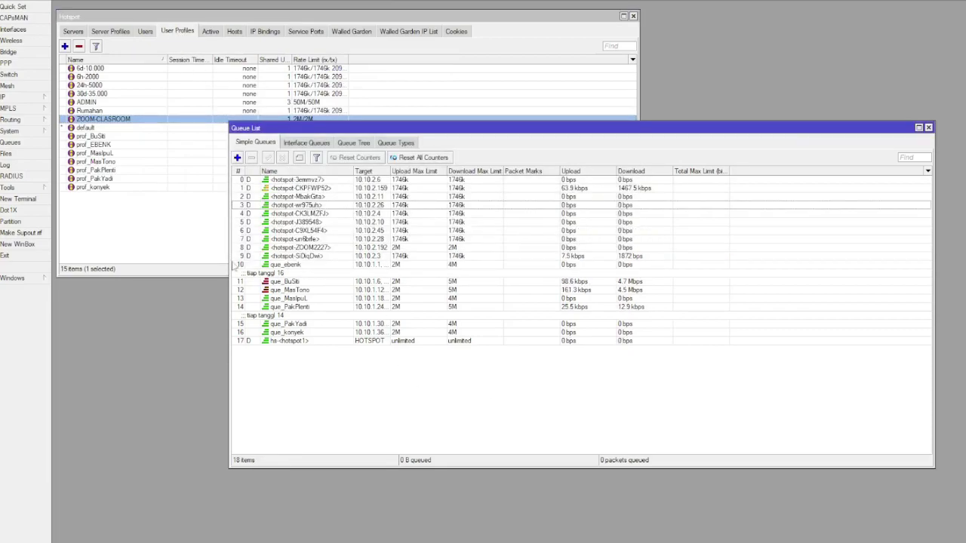
{"action": "left_click_drag", "start_coordinate": [264, 128], "coordinate": [243, 160]}
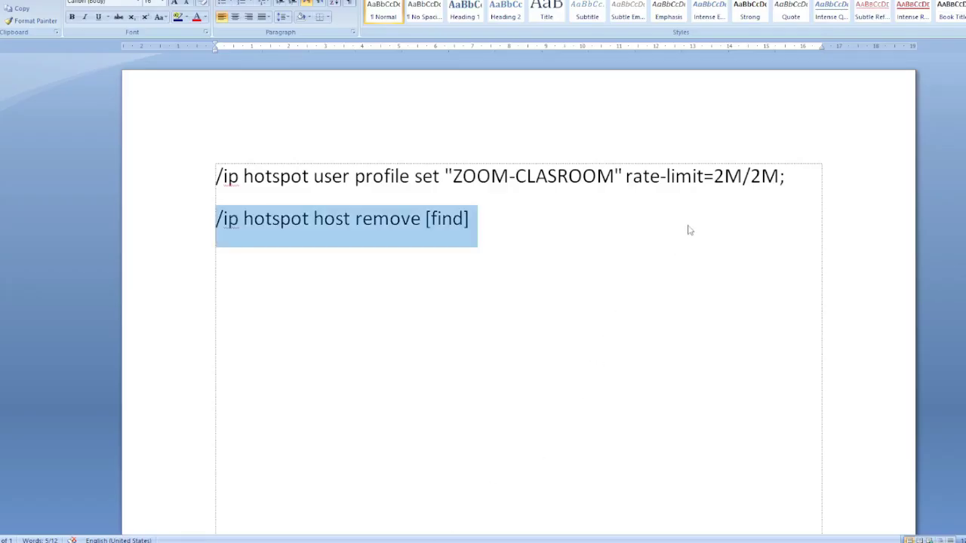
Change the rate limit in the Word script to 4M/4M and copy both command lines
{"action": "left_click_drag", "start_coordinate": [724, 176], "coordinate": [751, 176]}
{"action": "type", "text": "4M/4M;"}
{"action": "left_click_drag", "start_coordinate": [576, 230], "coordinate": [216, 175]}
{"action": "right_click", "coordinate": [292, 209]}
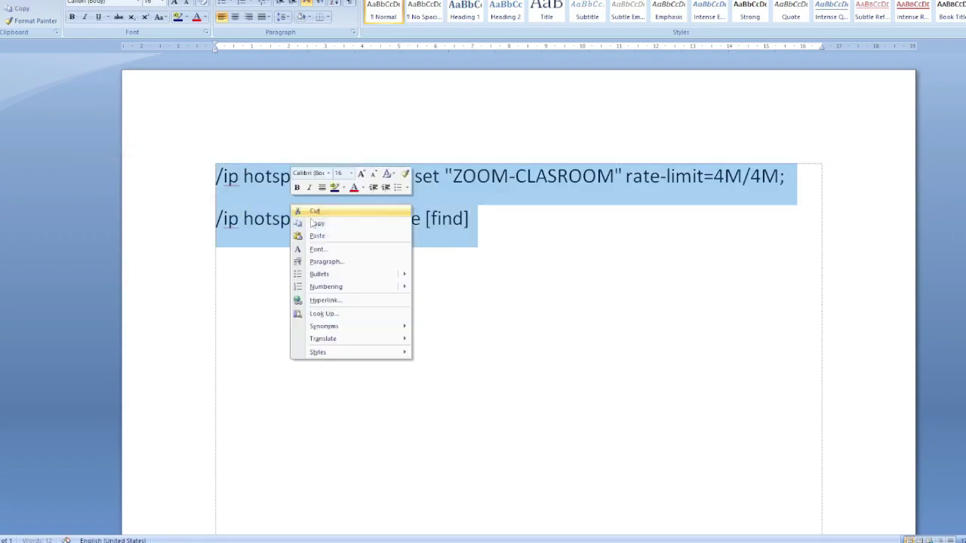
{"action": "left_click", "coordinate": [317, 224]}
Run the copied 4M/4M rate-limit and host removal script in a new WinBox terminal, close it, and check the ZOOM hotspot queue's limits
{"action": "key", "text": "alt+Tab"}
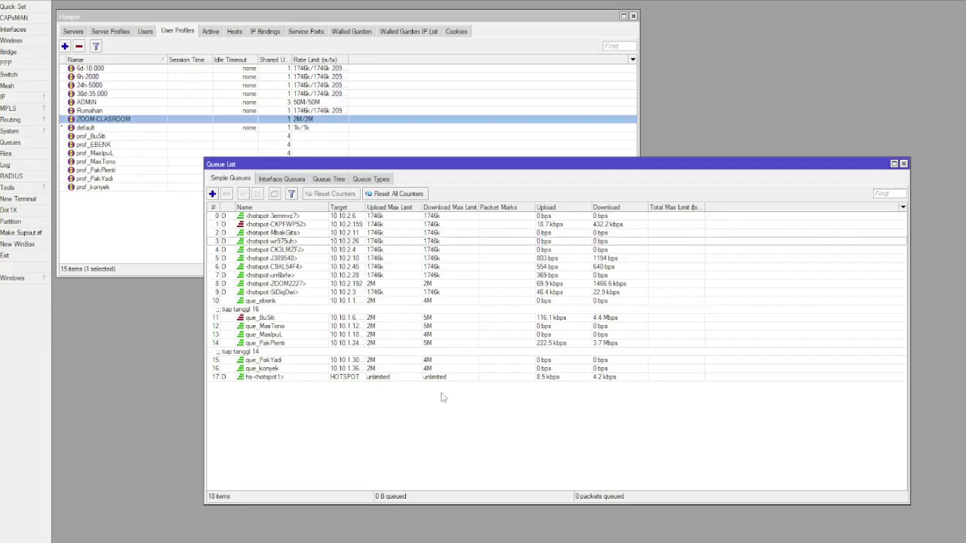
{"action": "left_click", "coordinate": [18, 198]}
{"action": "right_click", "coordinate": [435, 375]}
{"action": "left_click", "coordinate": [460, 424]}
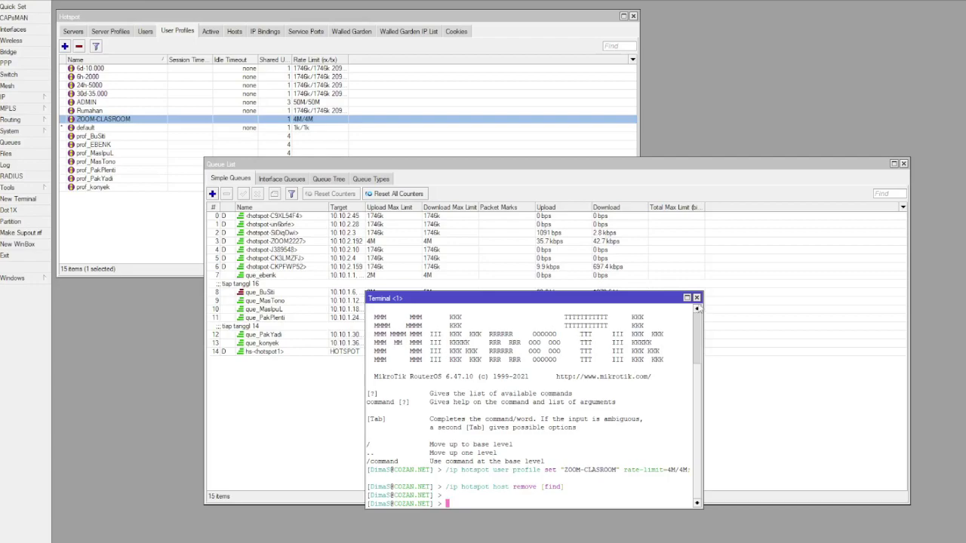
{"action": "left_click", "coordinate": [696, 297]}
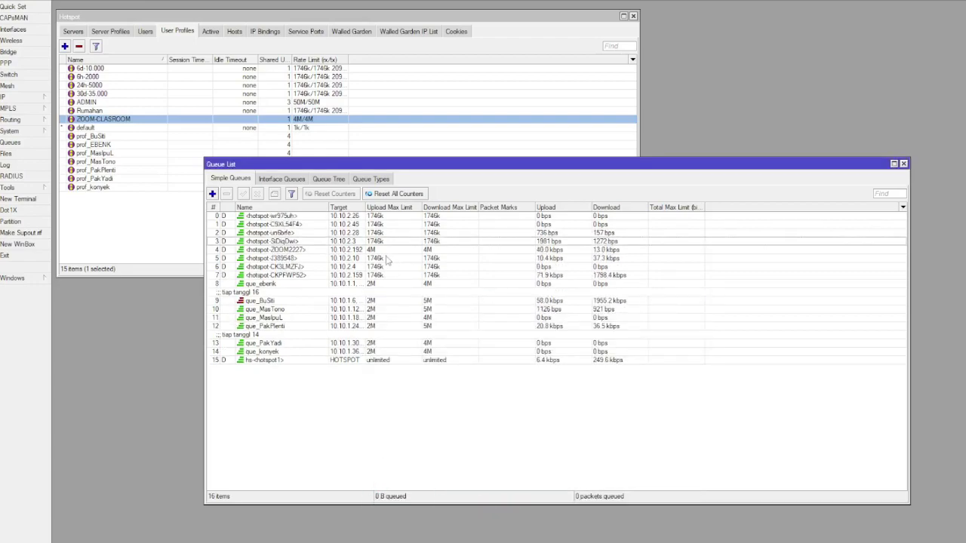
{"action": "left_click", "coordinate": [388, 249]}
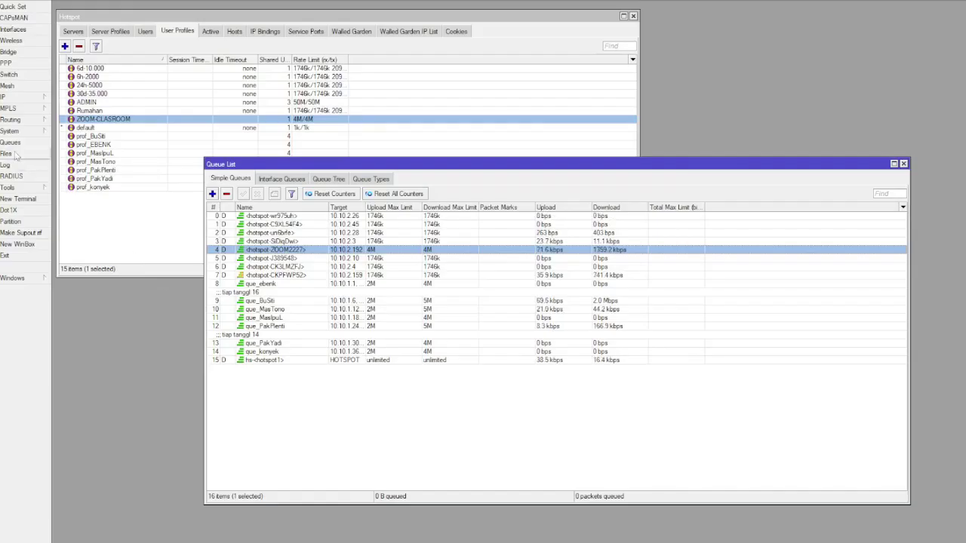
Review the ZOOM-SORE entry in the system Scheduler, close the Scheduler, and return to the script in the Word document
{"action": "left_click", "coordinate": [10, 131]}
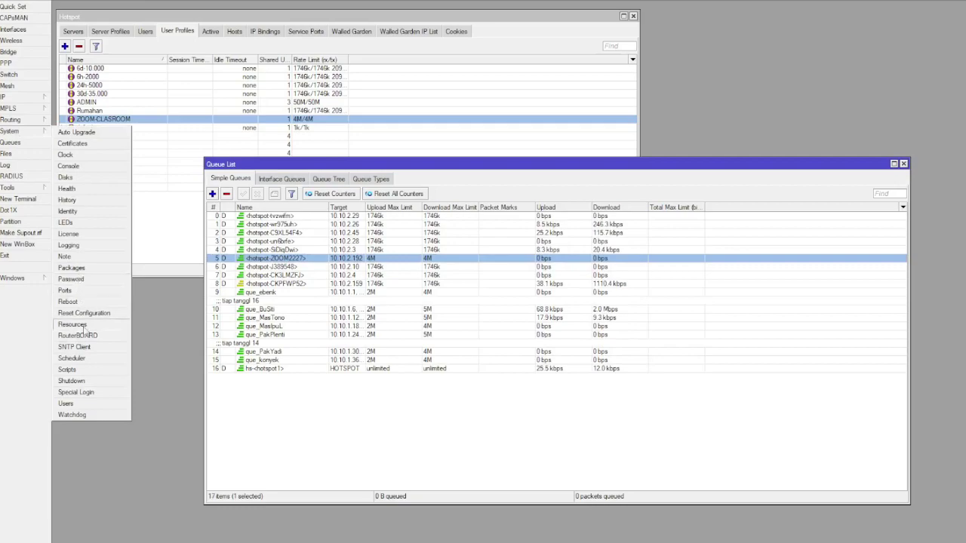
{"action": "left_click", "coordinate": [73, 358]}
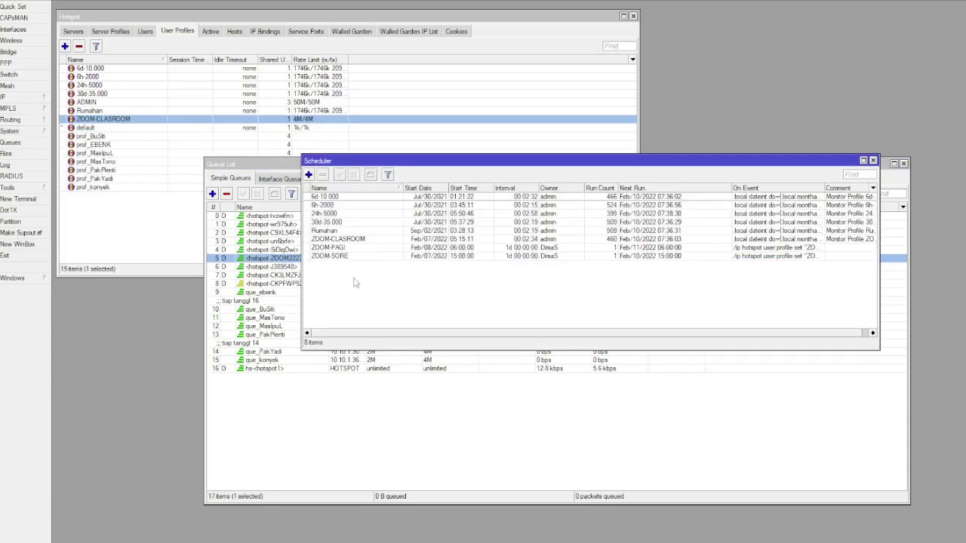
{"action": "left_click", "coordinate": [339, 257]}
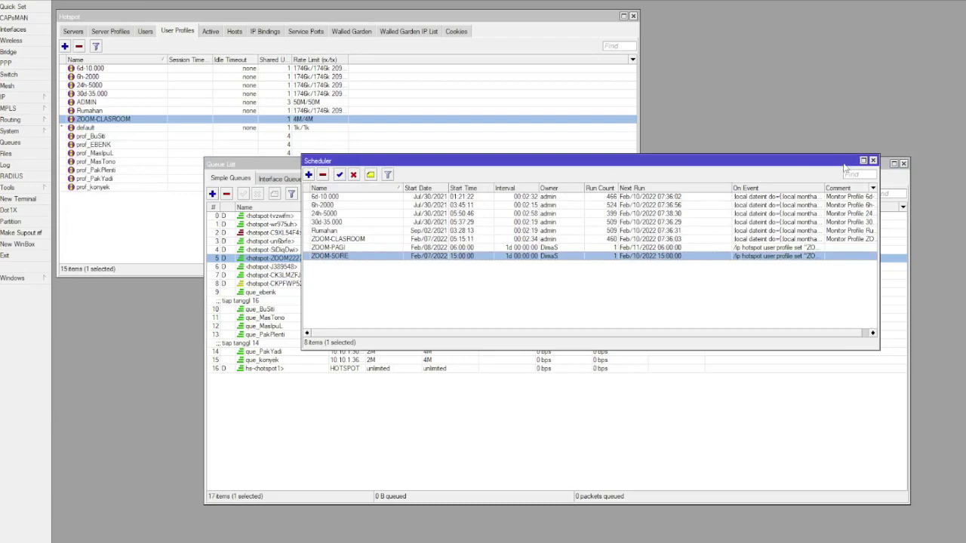
{"action": "left_click", "coordinate": [873, 162]}
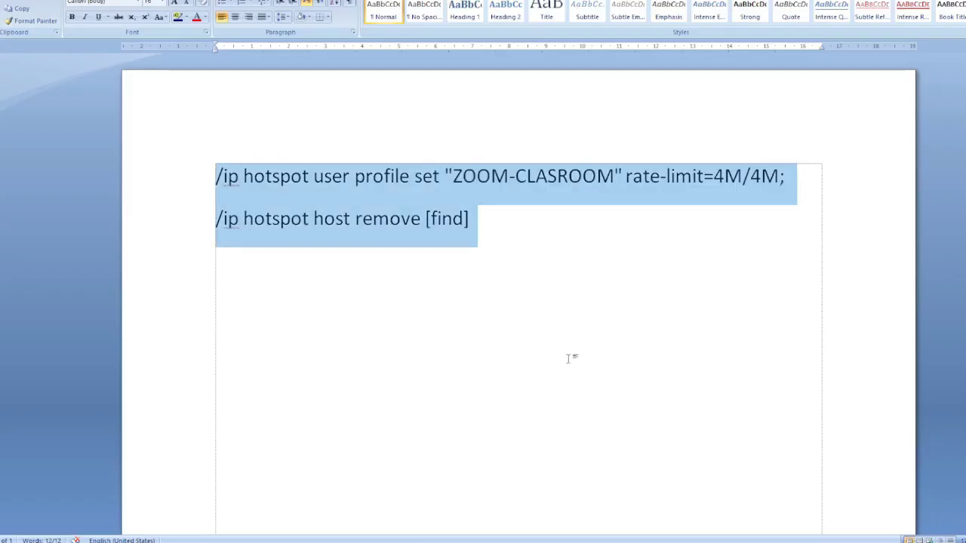
{"action": "left_click", "coordinate": [568, 358]}
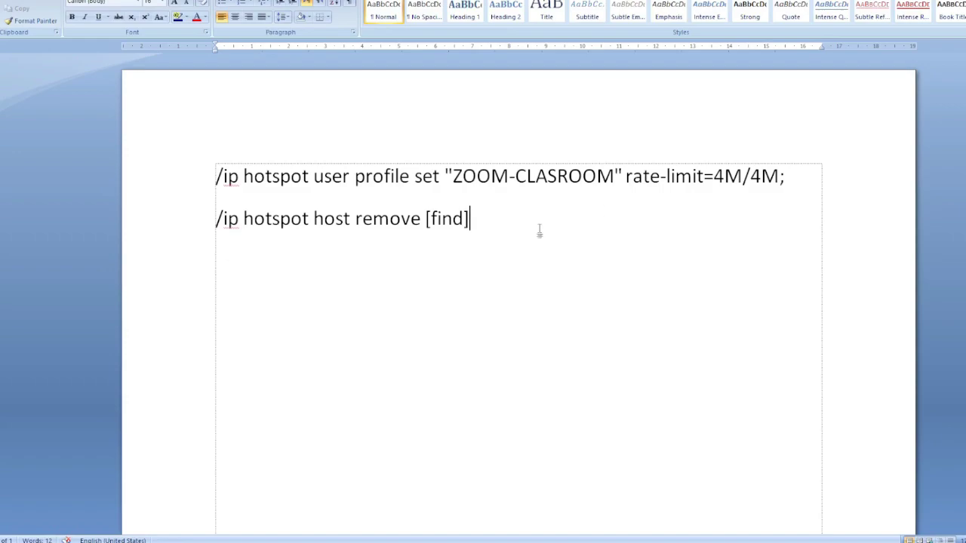
Review the script in the Word document, highlighting the host removal line and the ZOOM-CLASROOM profile name
{"action": "left_click_drag", "start_coordinate": [543, 230], "coordinate": [17, 332]}
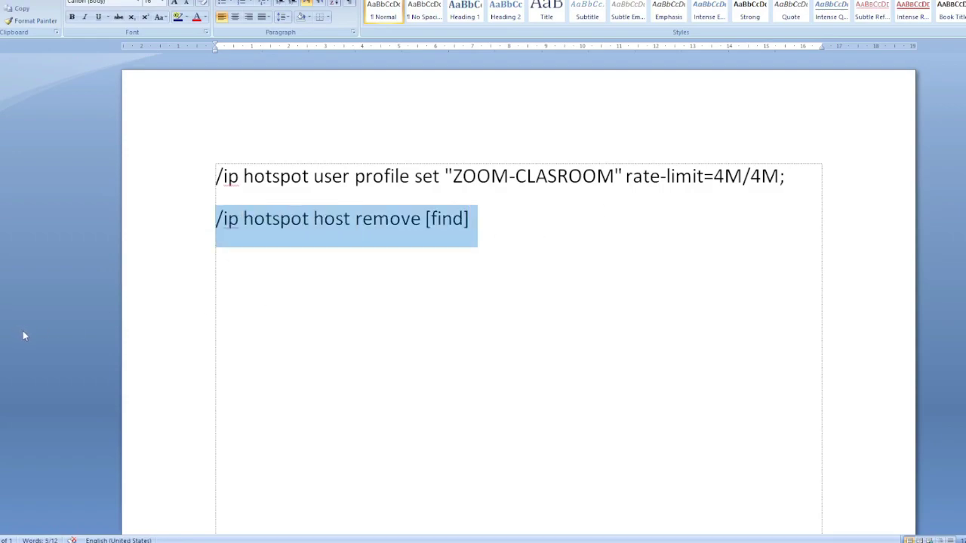
{"action": "left_click", "coordinate": [333, 265]}
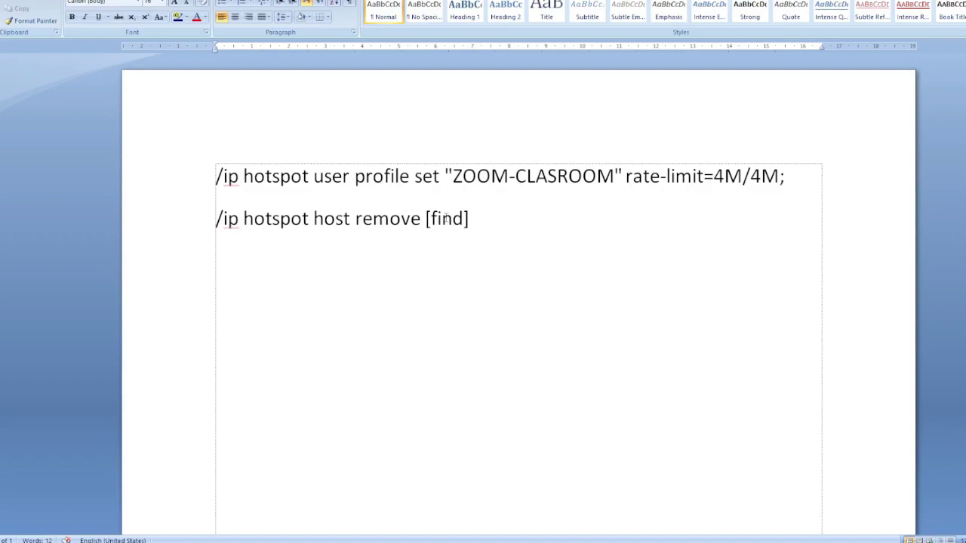
{"action": "left_click", "coordinate": [452, 219]}
{"action": "left_click_drag", "start_coordinate": [452, 176], "coordinate": [613, 178]}
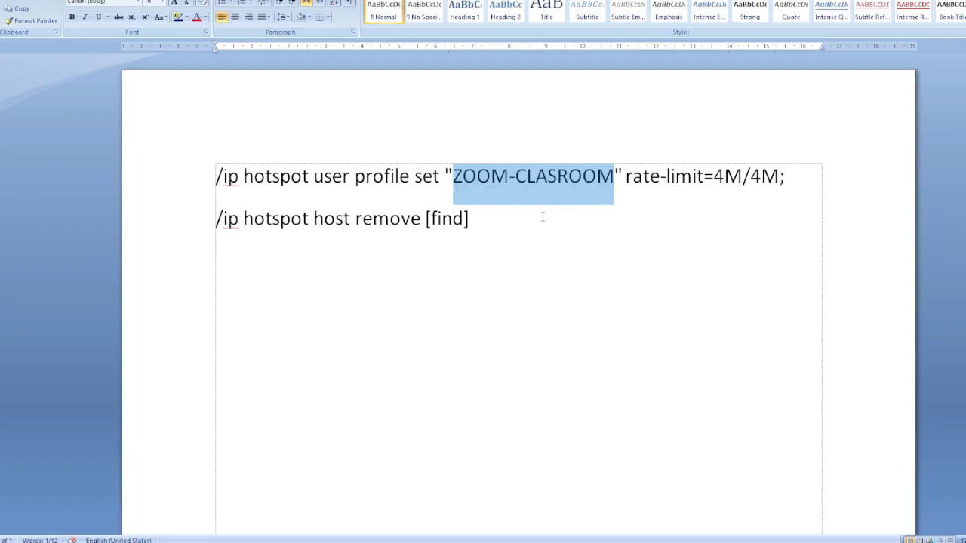
{"action": "left_click", "coordinate": [527, 241]}
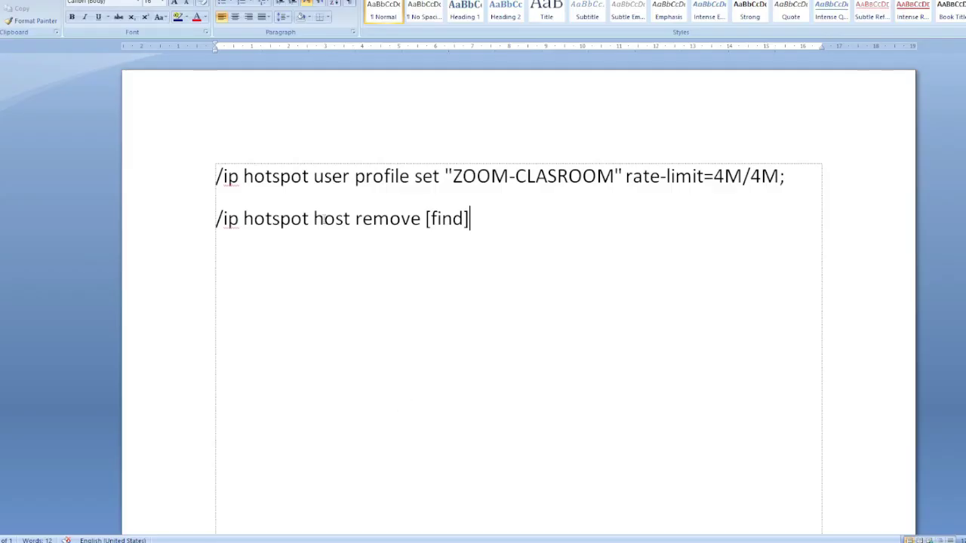
{"action": "key", "text": "shift+Home"}
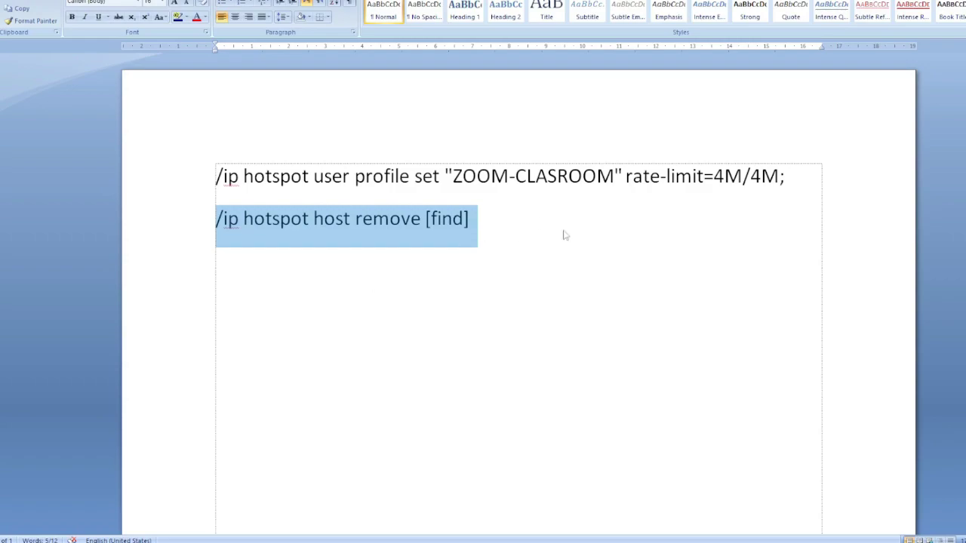
Switch to WinBox, reposition the Hotspot and Queue List windows, and alternate between them to review the user profiles and simple queues
{"action": "key", "text": "alt+Tab"}
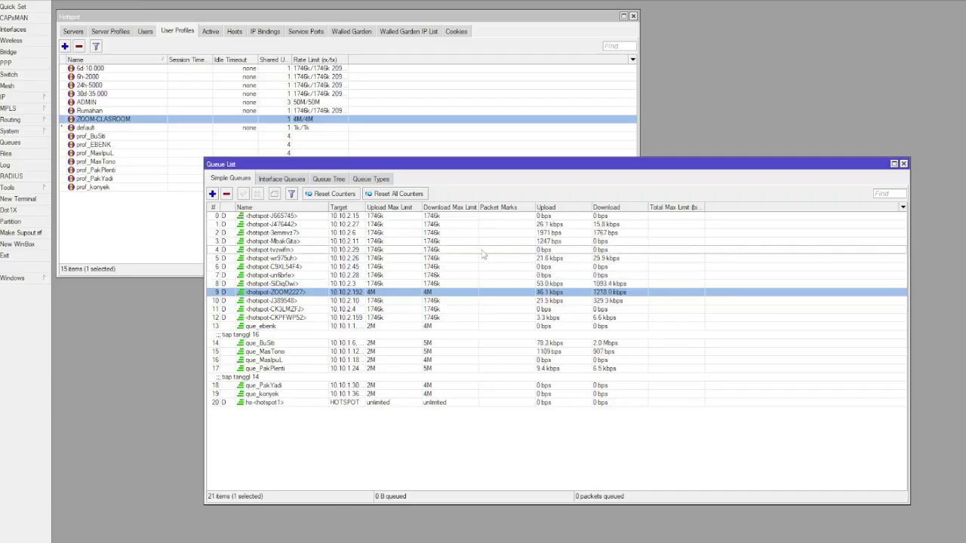
{"action": "left_click", "coordinate": [511, 96]}
{"action": "left_click", "coordinate": [411, 208]}
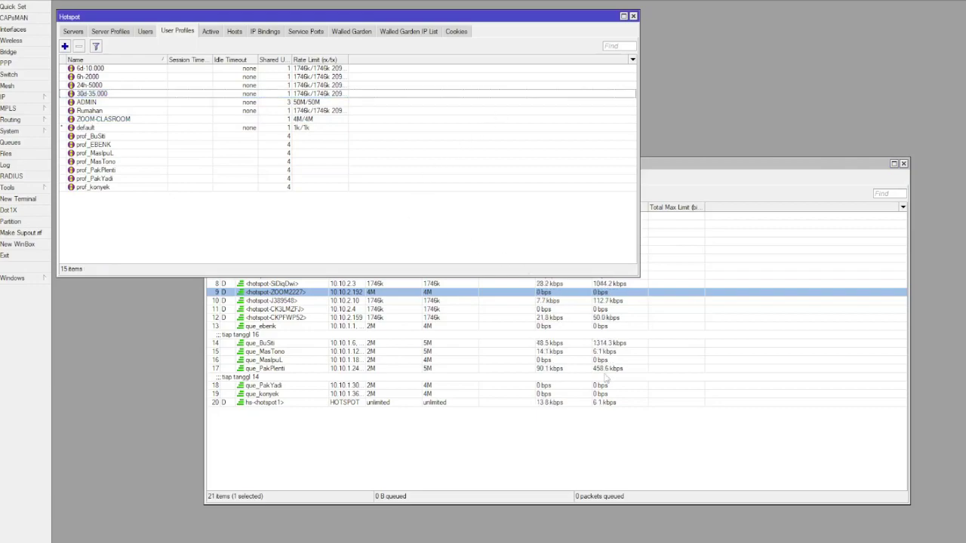
{"action": "left_click_drag", "start_coordinate": [492, 16], "coordinate": [530, 25]}
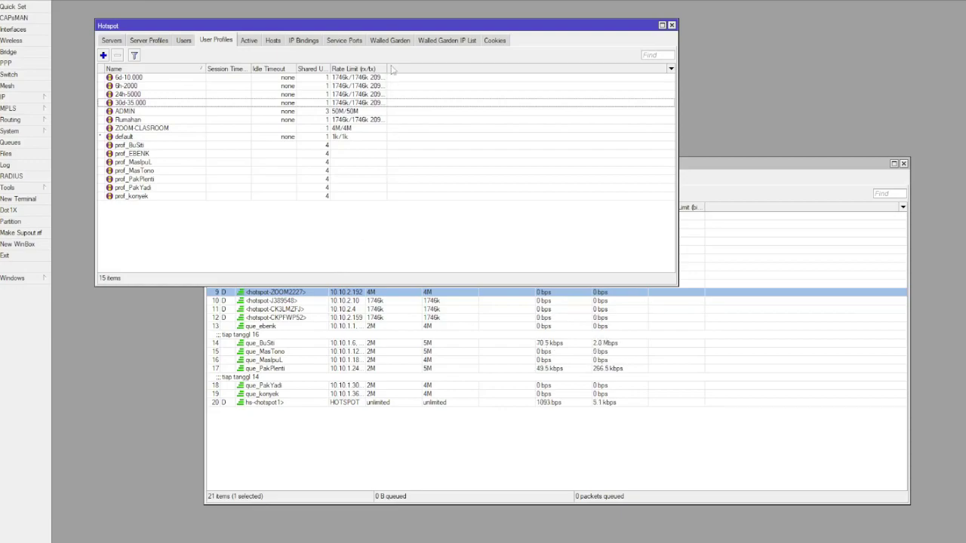
{"action": "left_click_drag", "start_coordinate": [902, 159], "coordinate": [901, 82]}
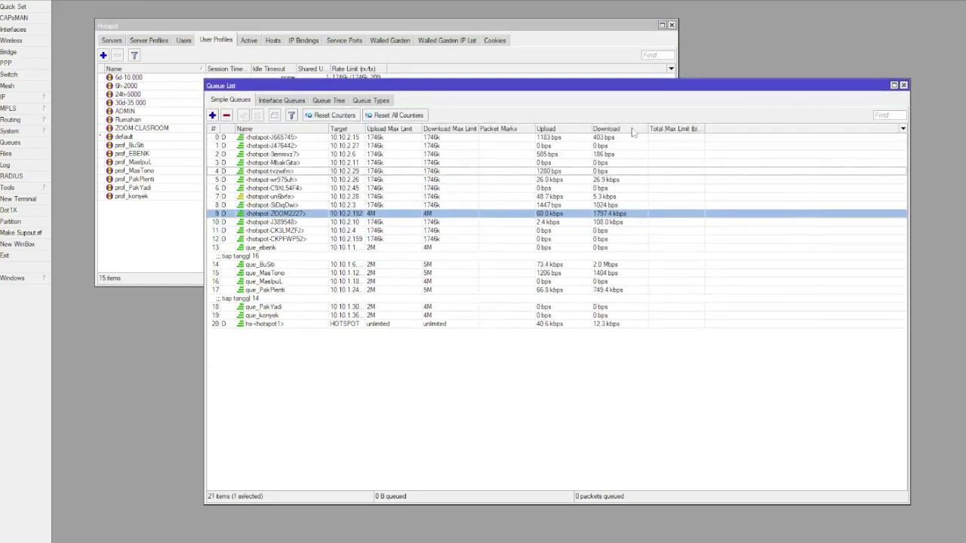
{"action": "left_click", "coordinate": [522, 28]}
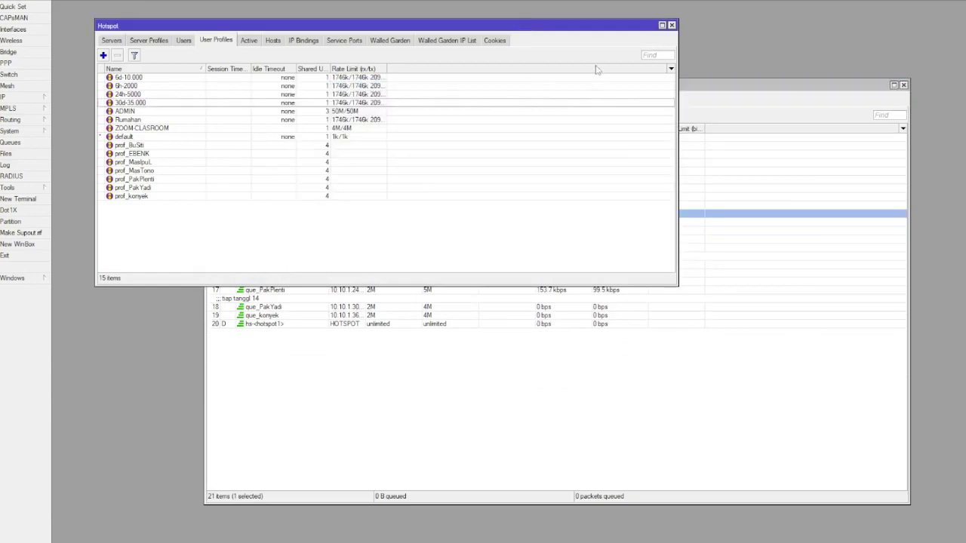
{"action": "left_click_drag", "start_coordinate": [570, 23], "coordinate": [547, 66]}
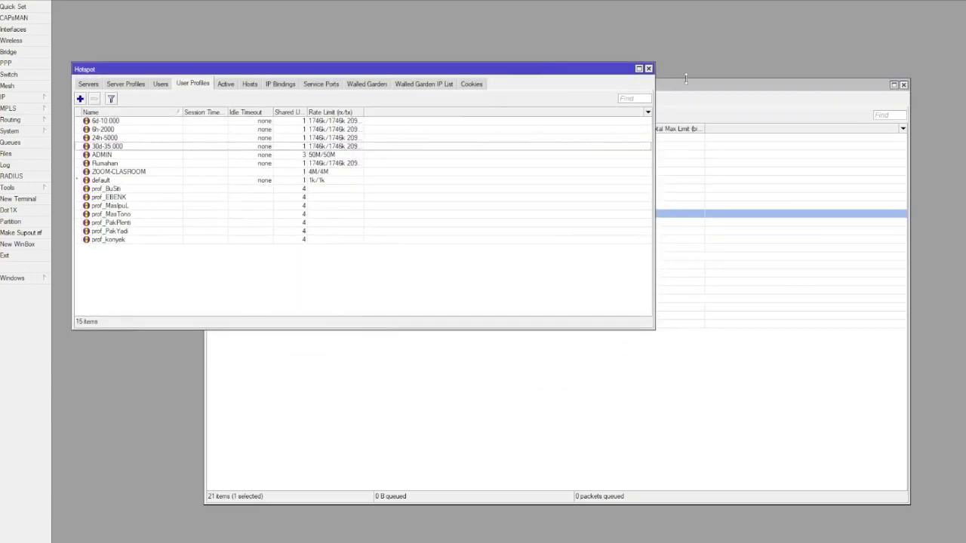
{"action": "left_click_drag", "start_coordinate": [693, 90], "coordinate": [783, 83]}
{"action": "left_click", "coordinate": [266, 71]}
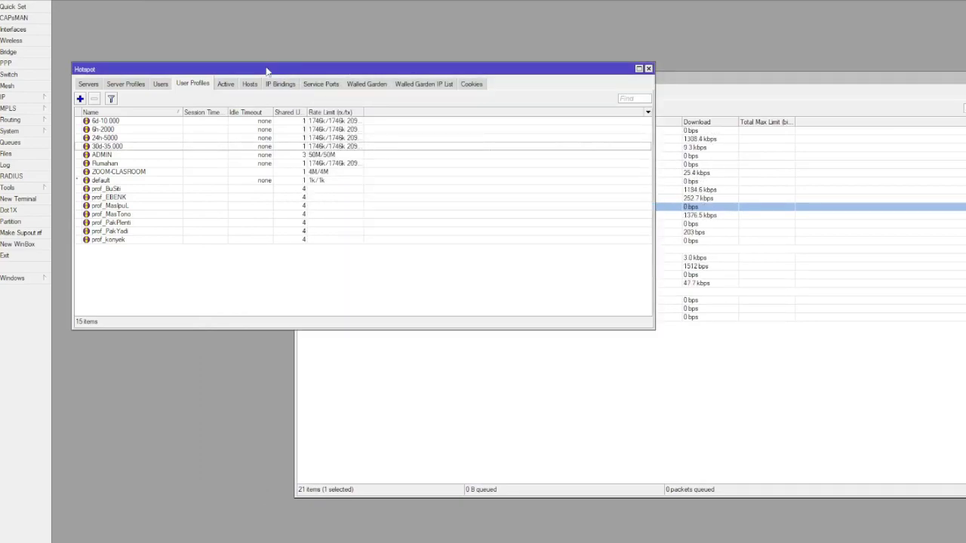
{"action": "left_click", "coordinate": [706, 398]}
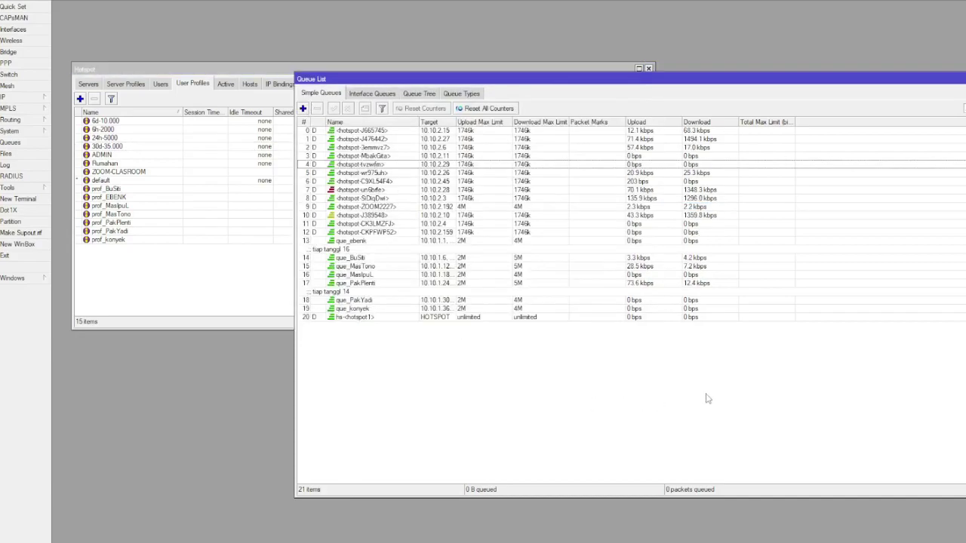
{"action": "left_click", "coordinate": [262, 304]}
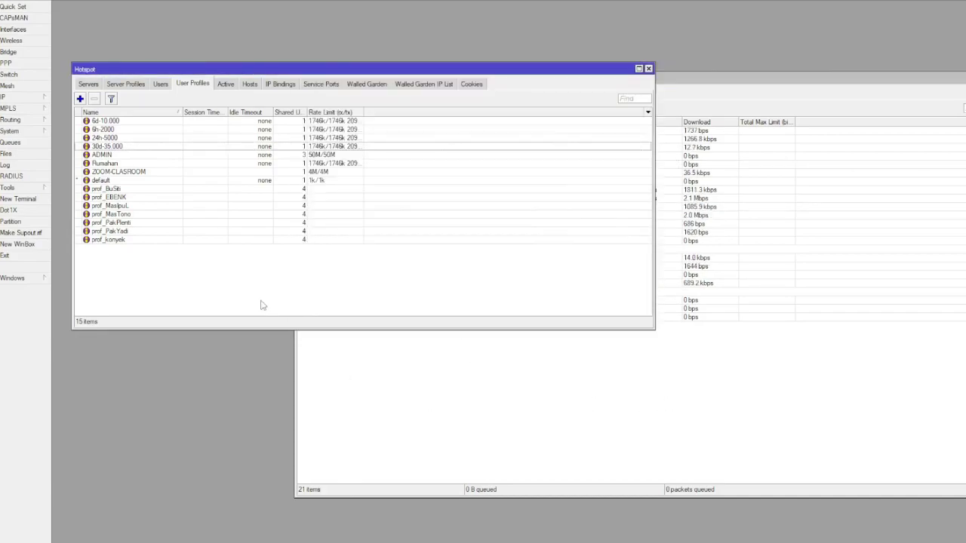